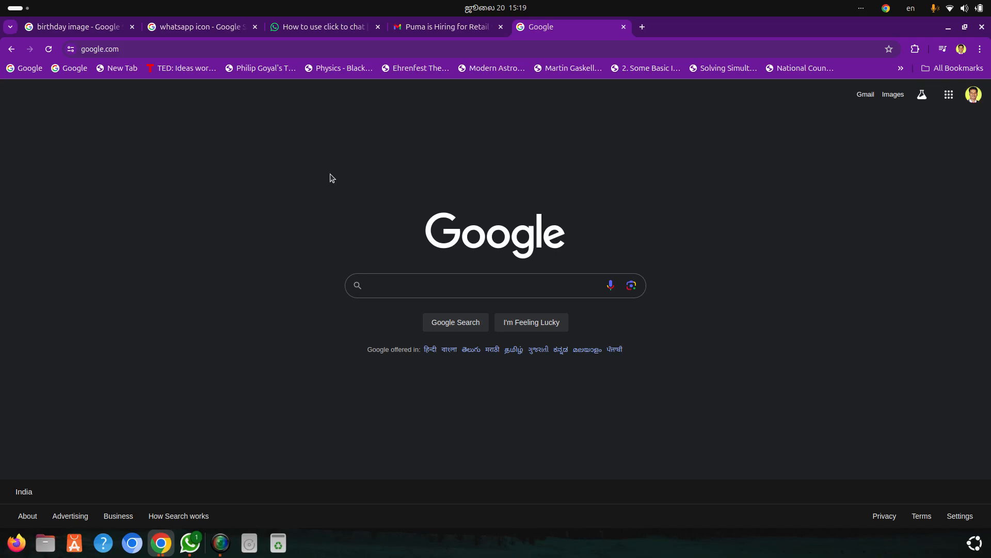
Examine the layout of the Puma Retail Supervisor job newsletter email open in Gmail
click(434, 32)
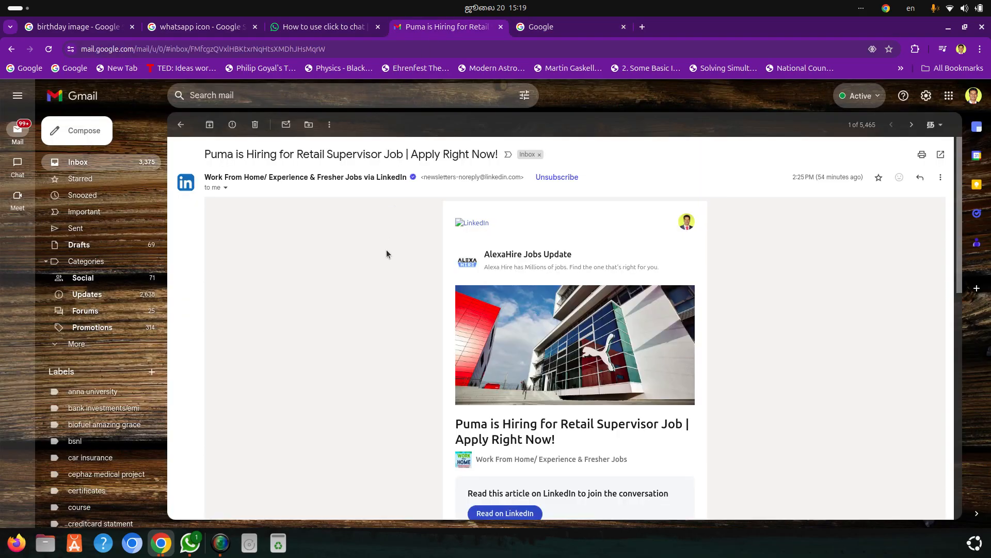
scroll(387, 253, down, 9)
scroll(386, 253, down, 2)
scroll(386, 253, up, 10)
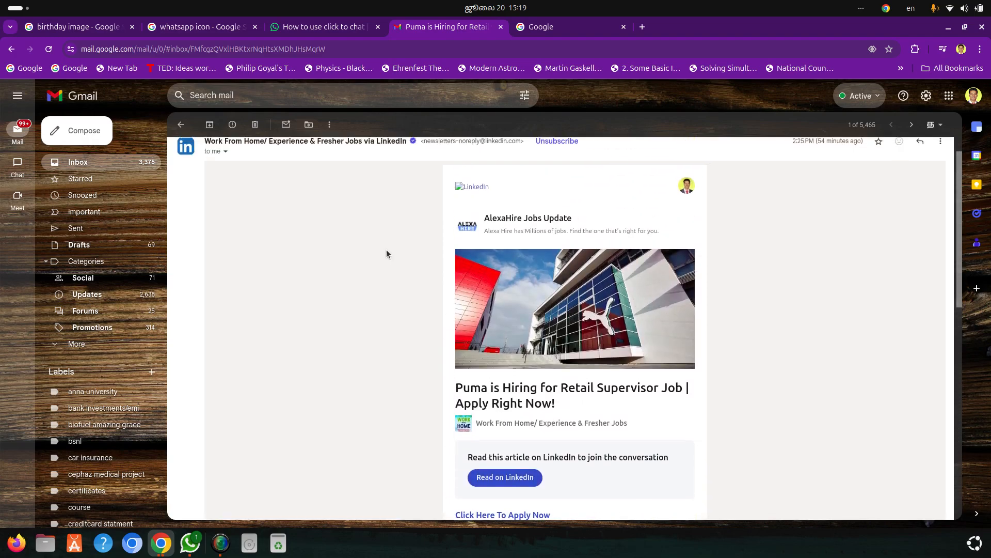
scroll(387, 254, down, 3)
scroll(387, 254, up, 4)
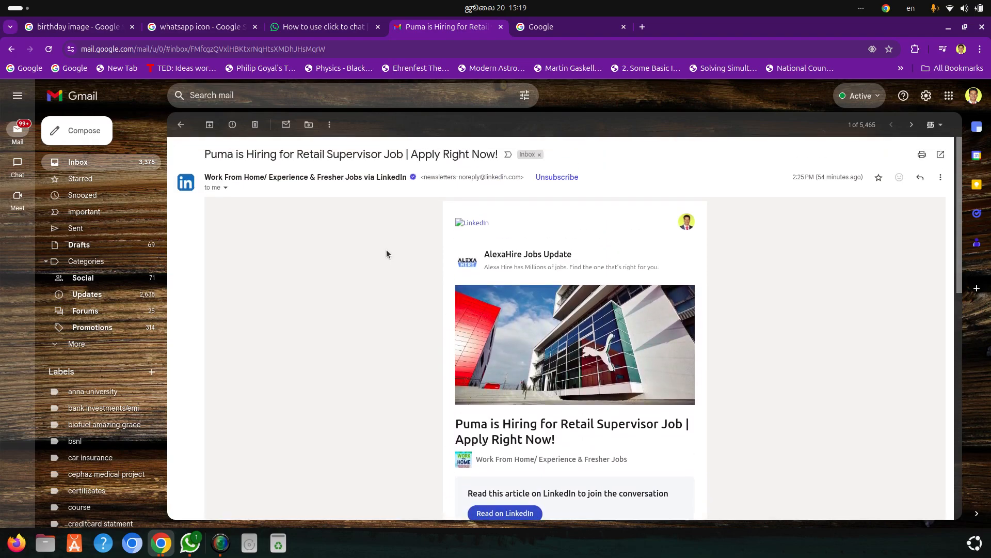
scroll(387, 252, down, 5)
scroll(387, 252, up, 5)
Open Google Docs from the Google home page and create a blank document
click(551, 22)
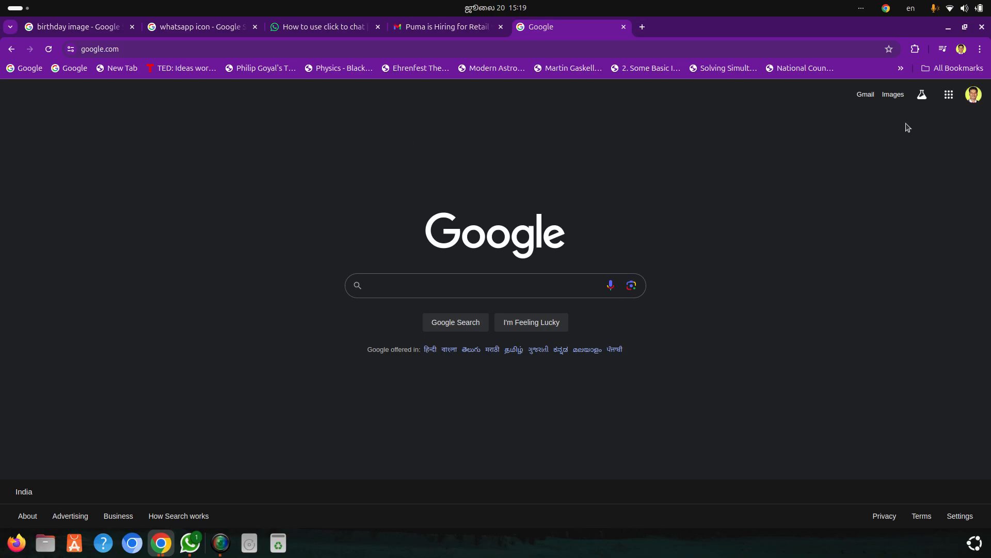
click(949, 95)
scroll(853, 251, down, 4)
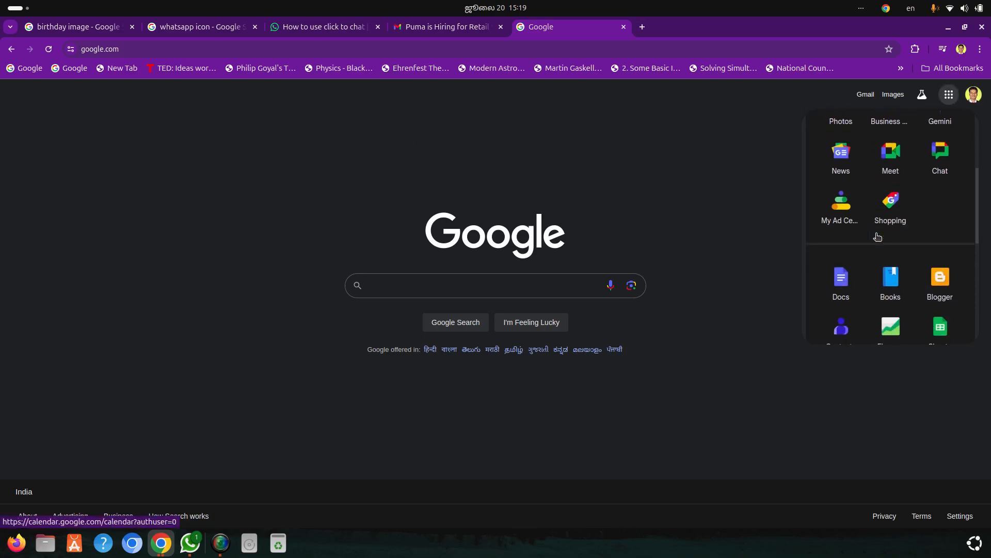
click(839, 274)
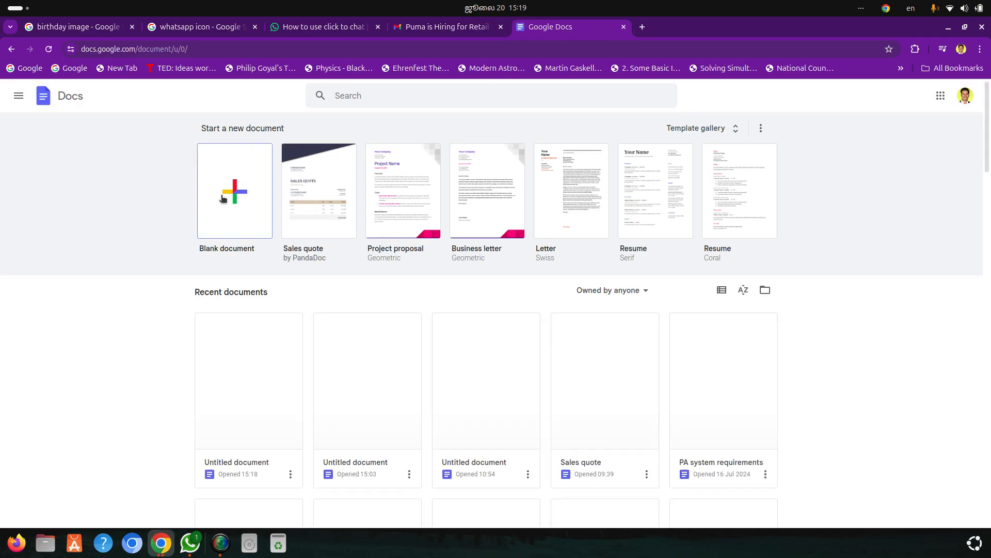
click(221, 199)
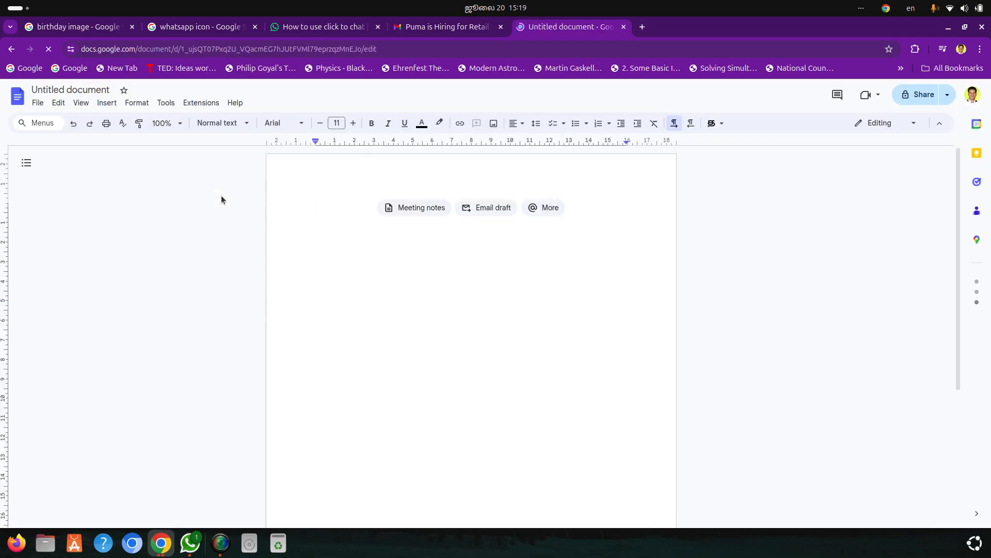
Insert an email draft building block and enter the recipient's e-mail address as the To value
text(@)
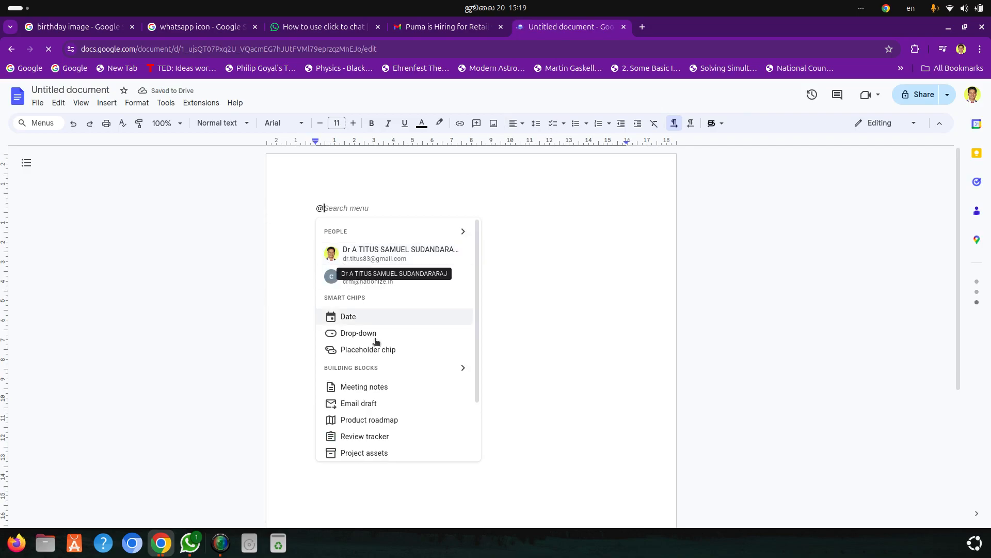
click(392, 401)
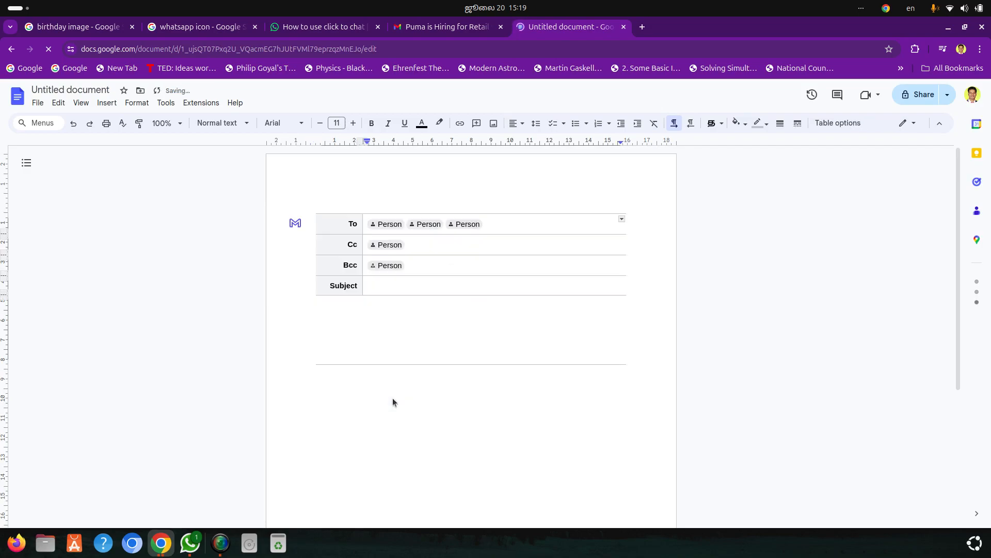
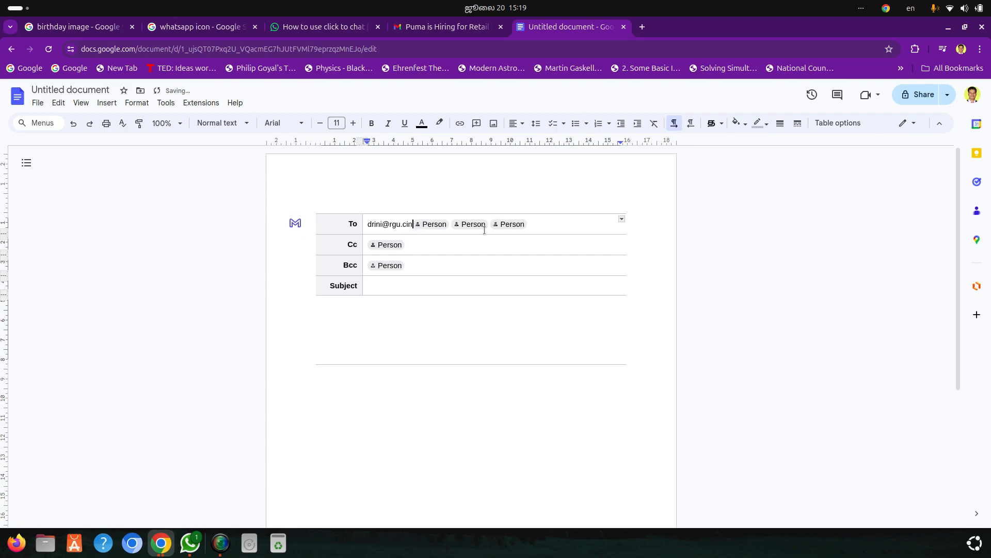
Enter "Happy Birthday!!" as the subject of the email draft
click(397, 281)
text(Happy)
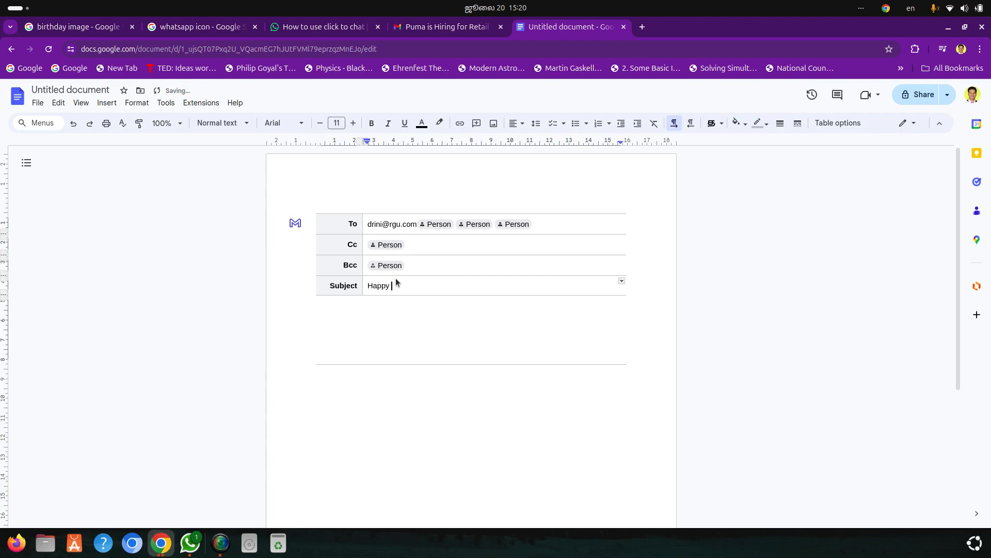
text( Birthad)
key(BackSpace)
key(BackSpace)
key(BackSpace)
text(da)
Center-align the email draft's message body and insert a 1 x 1 table in it
click(406, 308)
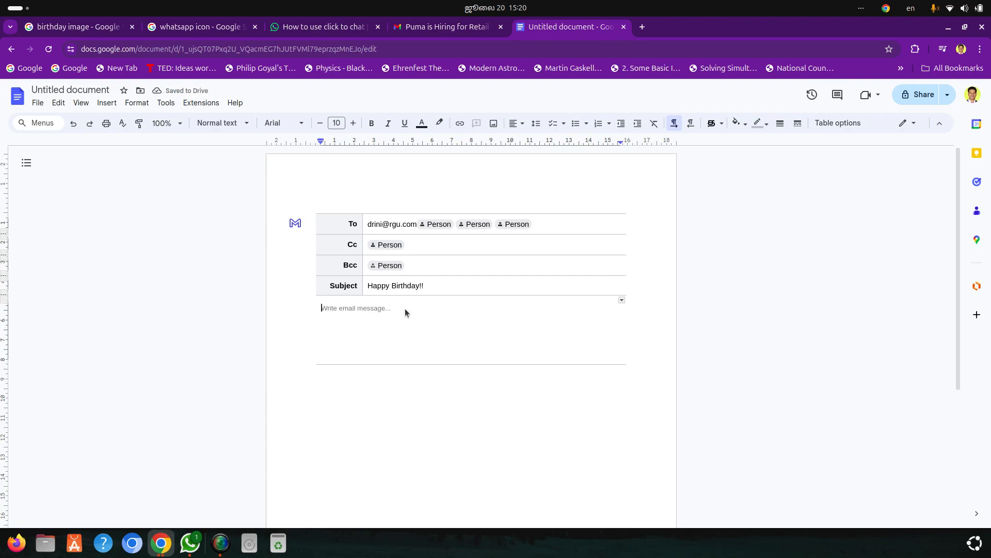
click(517, 123)
click(528, 141)
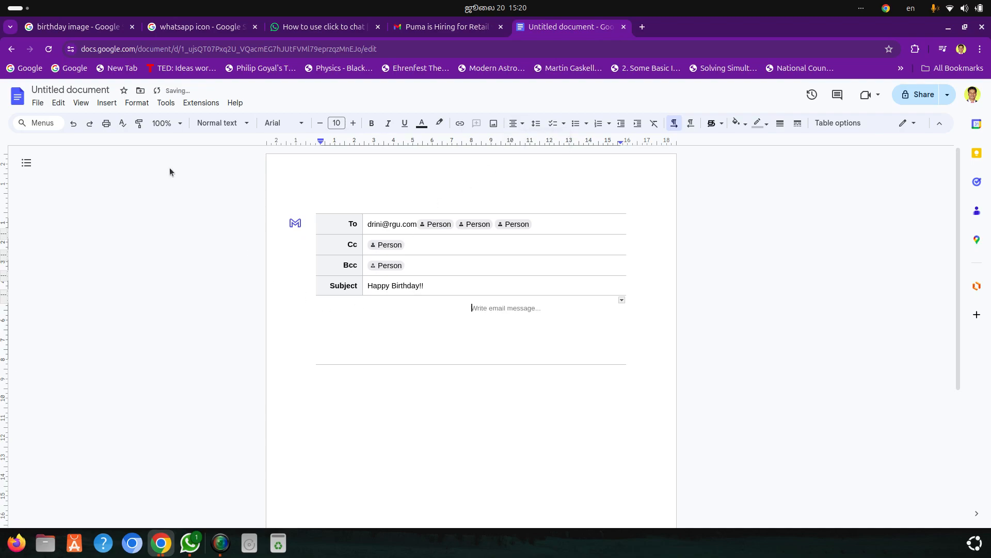
click(106, 102)
mouse_move(122, 137)
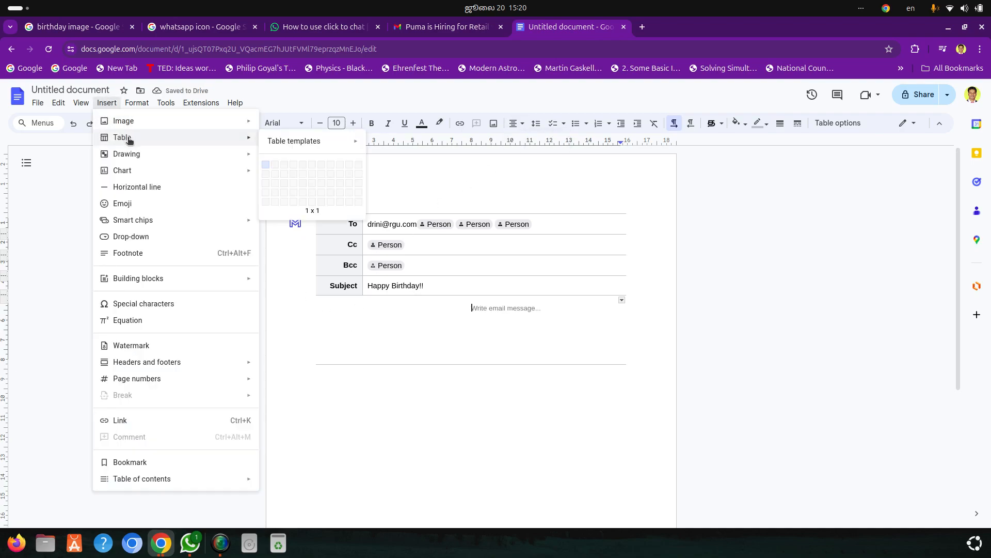
click(265, 165)
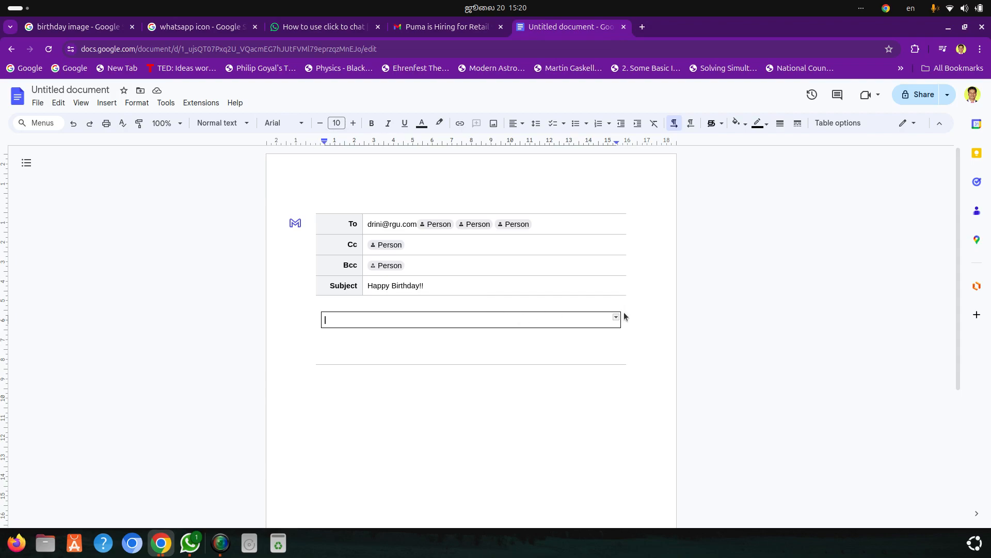
Fill the message table's cell with red and set its border color to red
click(743, 128)
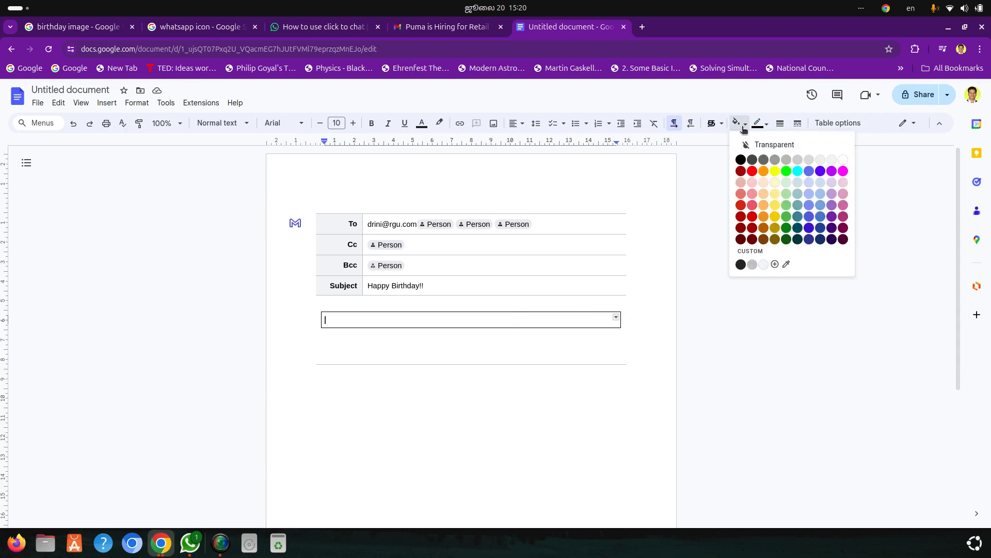
click(754, 174)
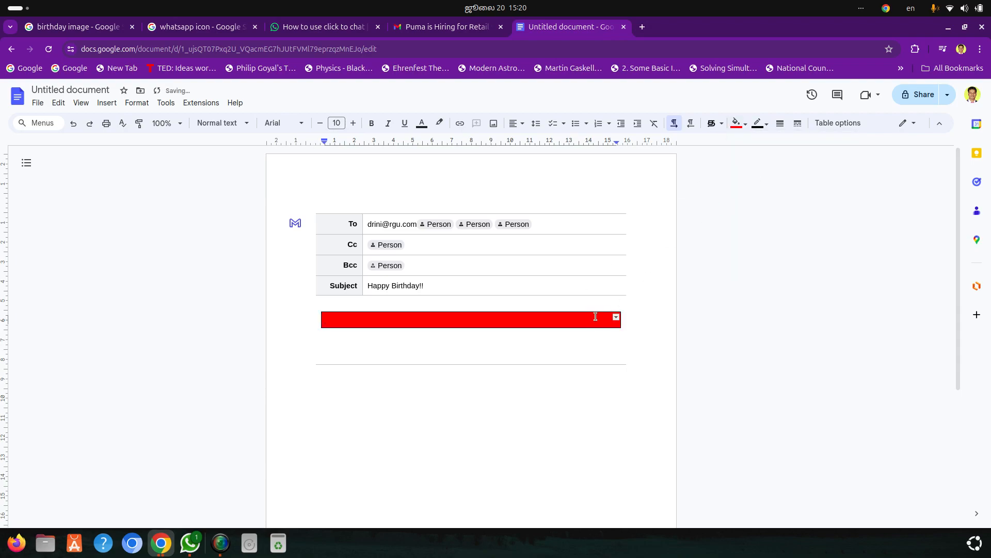
click(760, 124)
click(774, 155)
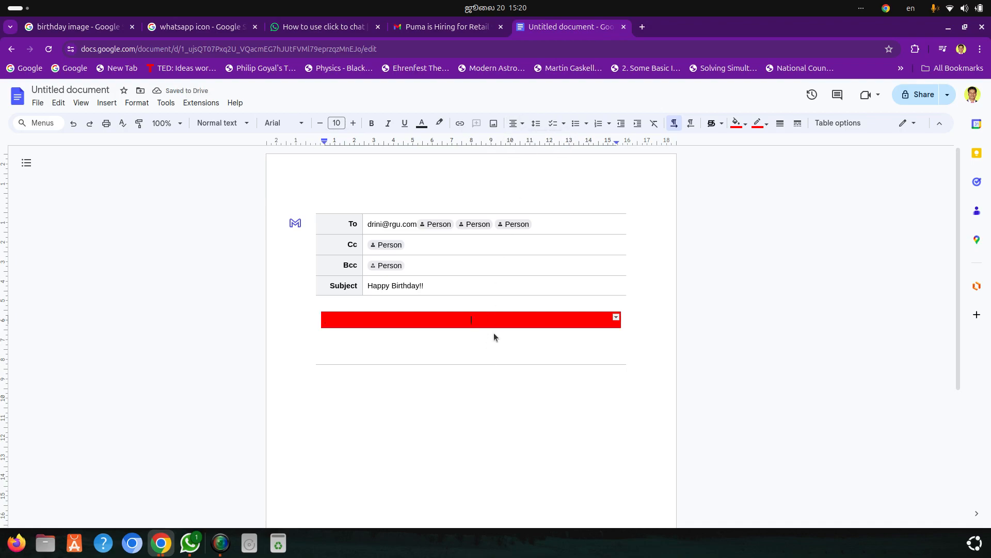
click(911, 8)
click(878, 53)
text(பி)
key(BackSpace)
key(BackSpace)
click(911, 8)
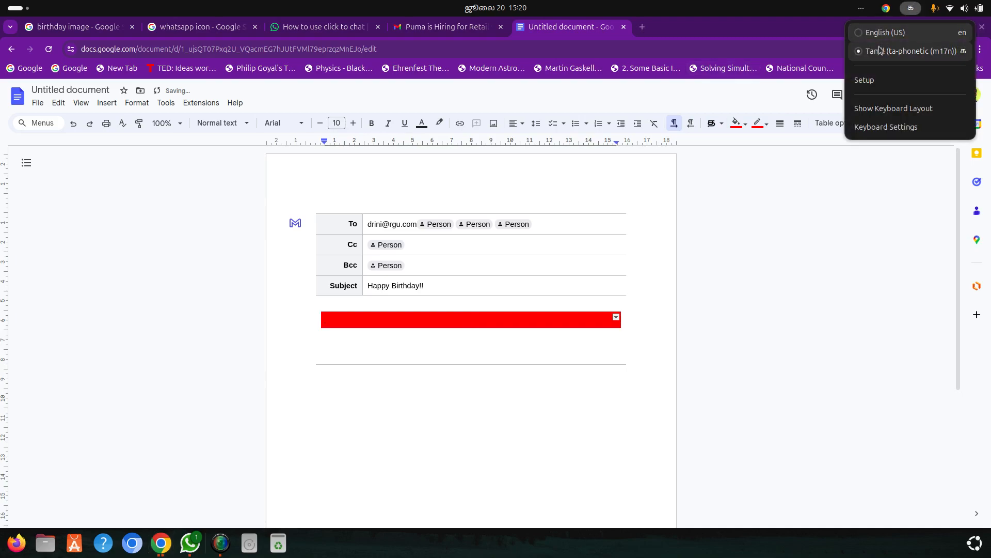
click(885, 32)
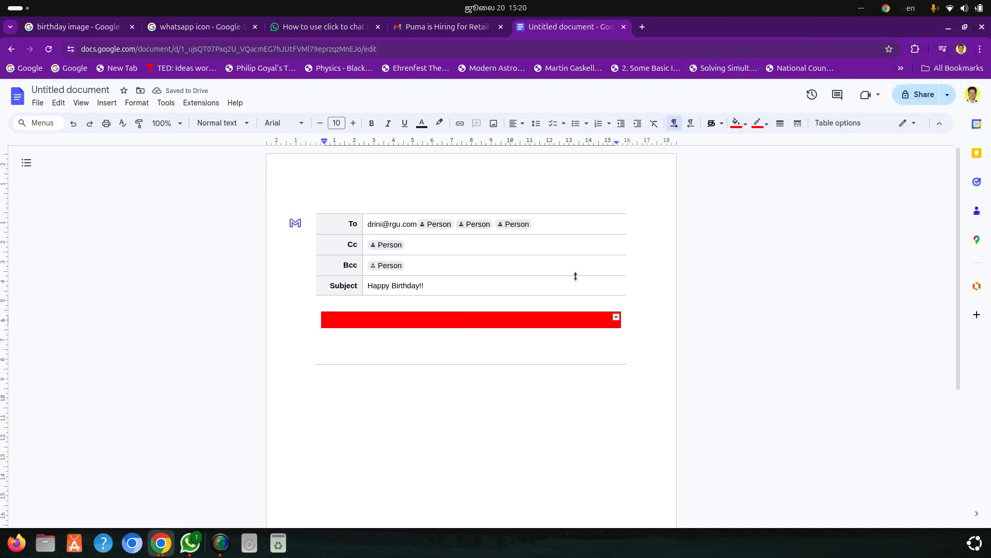
Enter the greeting "Happy Brithday" in the red cell and format it as bold, white, centered text
text(Happy Brithday)
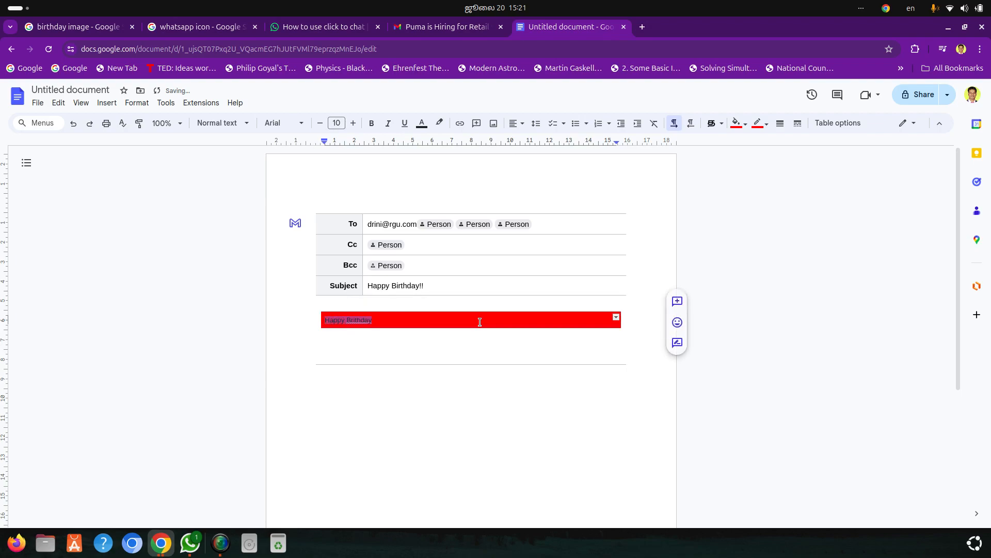
triple_click(480, 322)
key(ctrl+b)
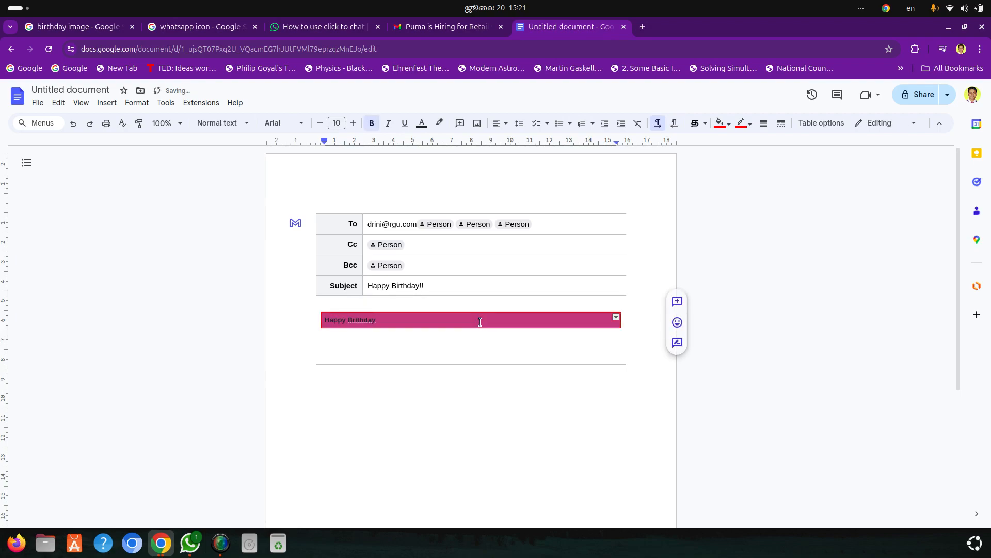
click(428, 127)
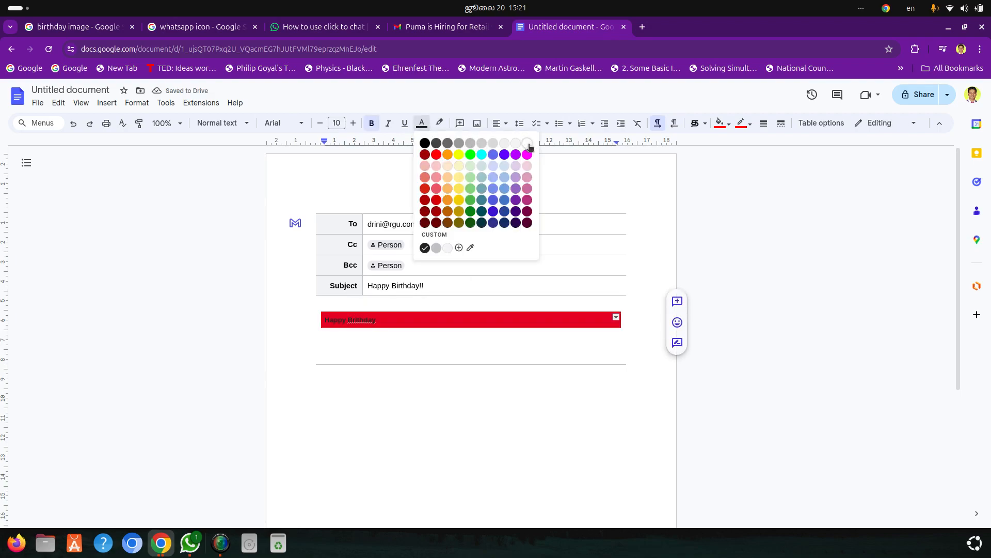
click(526, 143)
click(501, 125)
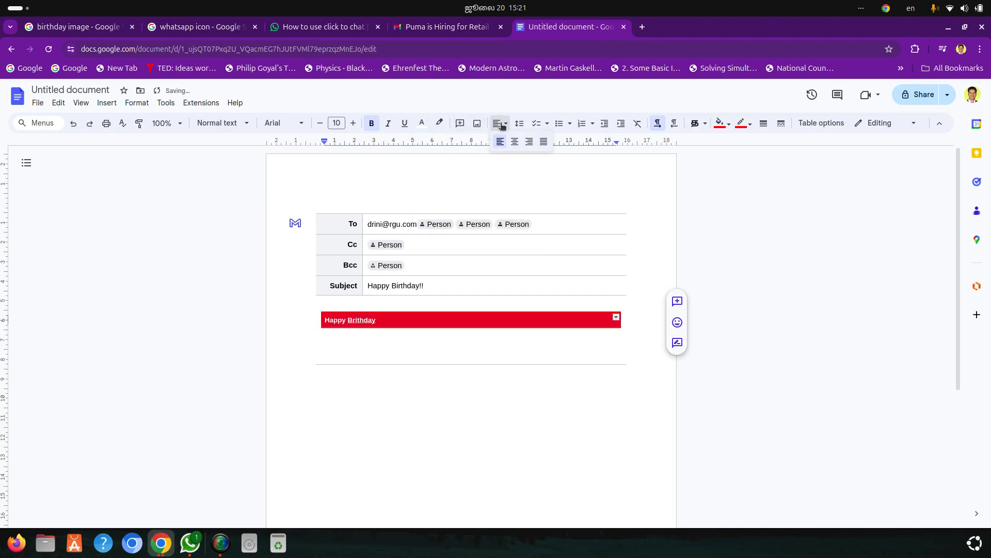
click(517, 145)
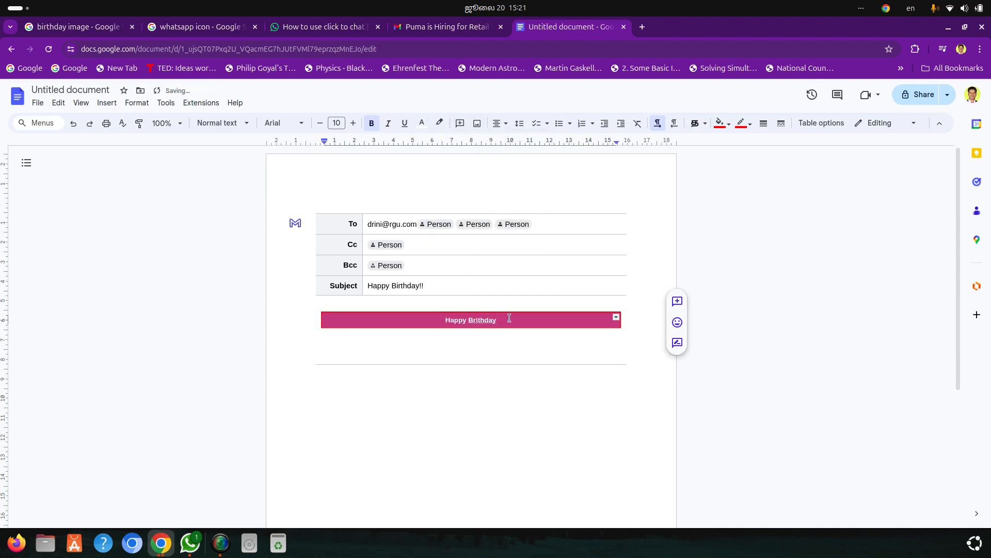
Correct the greeting's spelling to "Happy Birthday" and set its font to Lexend
click(477, 322)
click(490, 309)
drag(507, 321, 433, 321)
click(303, 128)
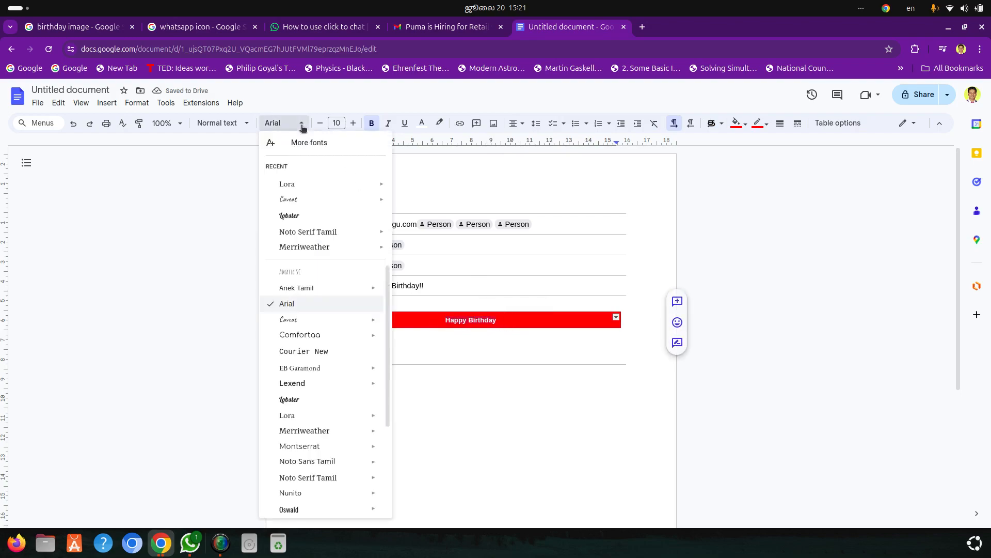
click(293, 384)
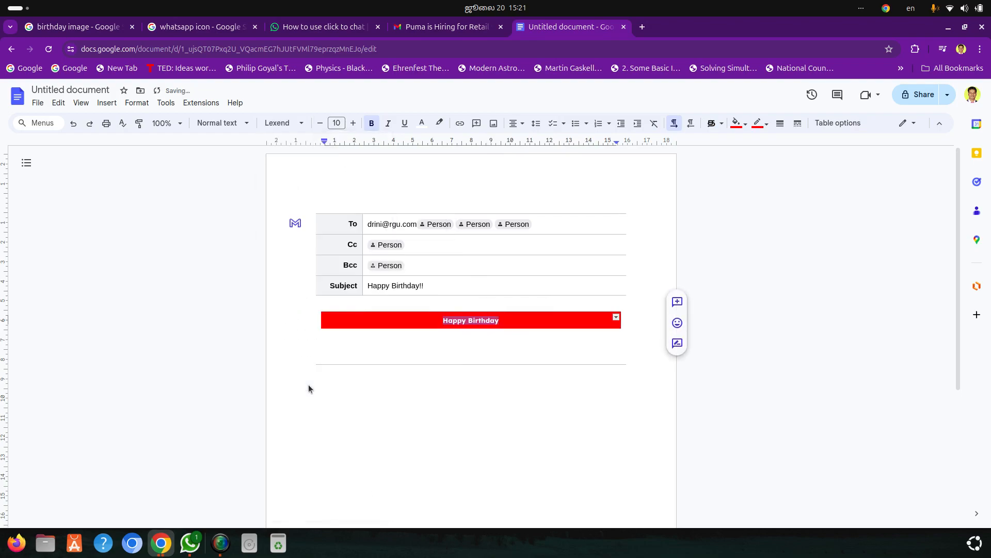
Increase the font size of the "Happy Birthday" greeting to 26
click(354, 123)
click(354, 123)
click(353, 123)
click(354, 123)
click(354, 123)
click(354, 123)
click(353, 123)
triple_click(354, 122)
triple_click(353, 123)
triple_click(353, 123)
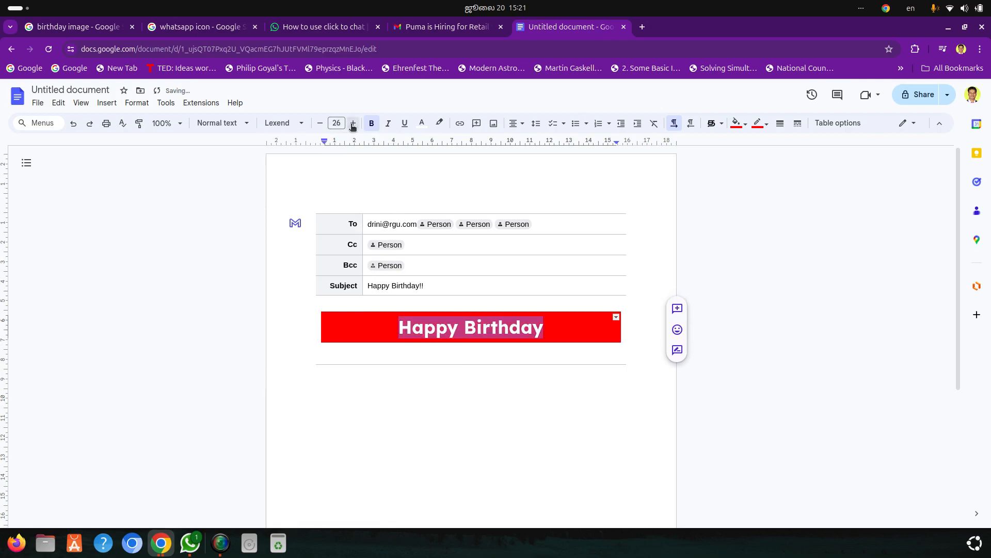
Add "!!" to the end of the greeting in the red cell and start a new line below it
click(557, 326)
text(!!)
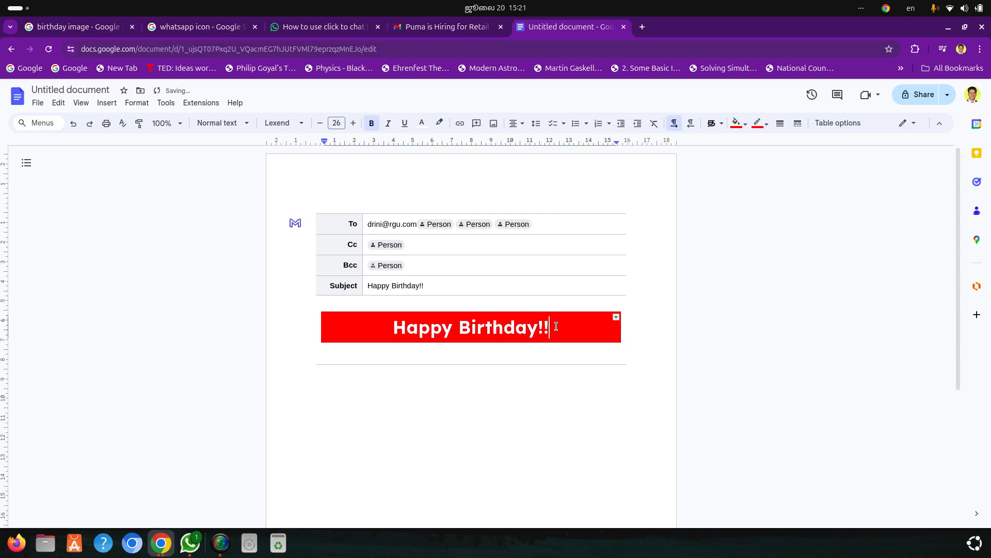
key(Return)
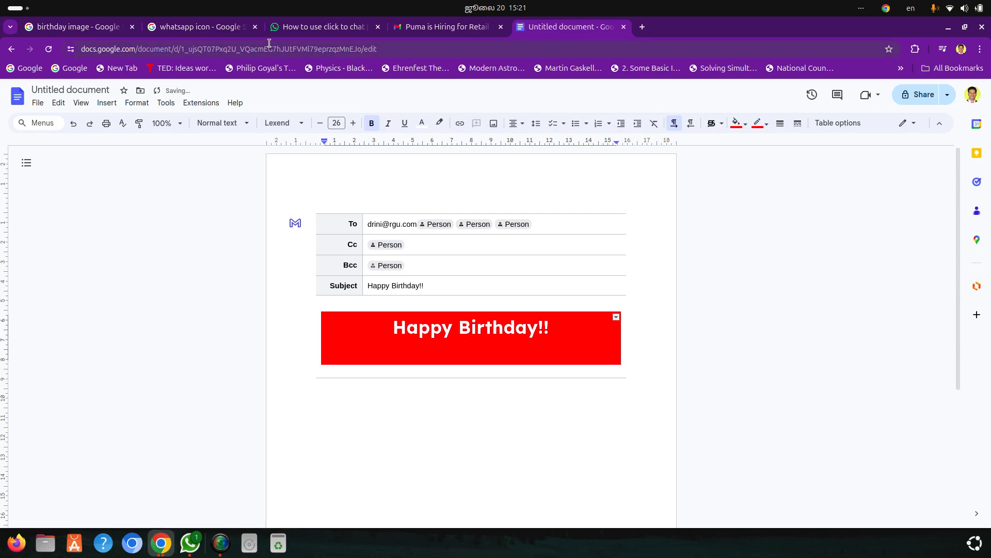
Search Google for "baloon images png" in a new browser tab
click(642, 27)
text(google.com)
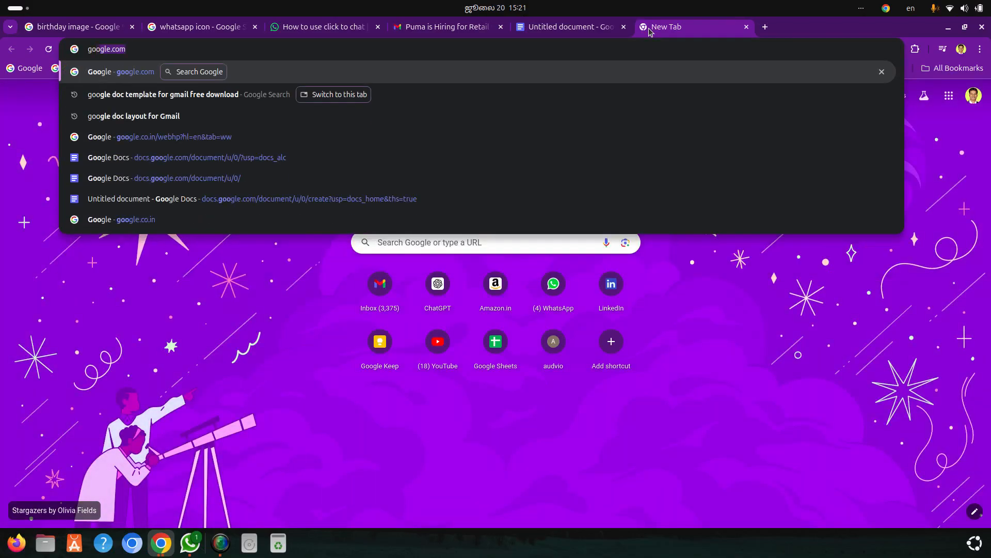
key(Return)
text(balo)
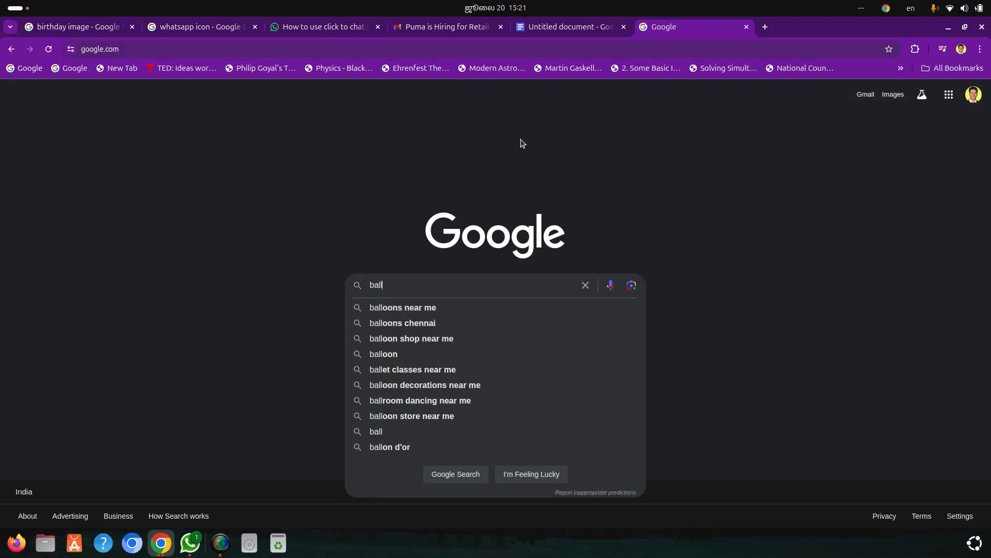
text(on img)
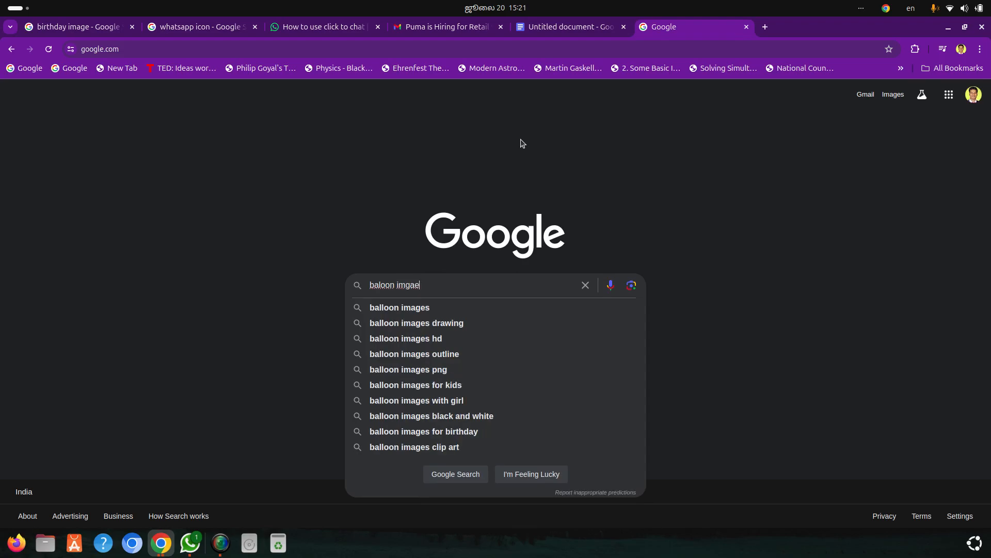
key(BackSpace)
text(ages pn)
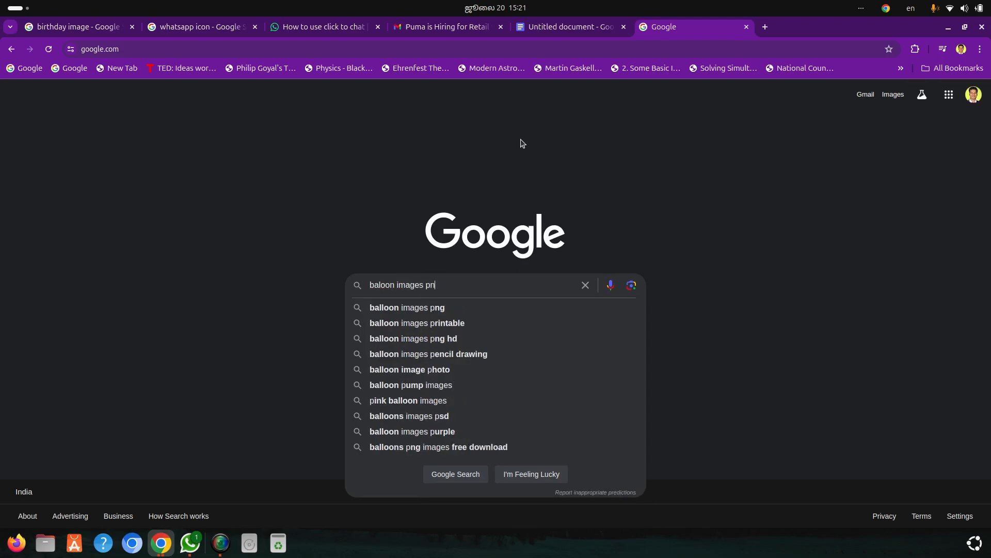
text(g)
key(Return)
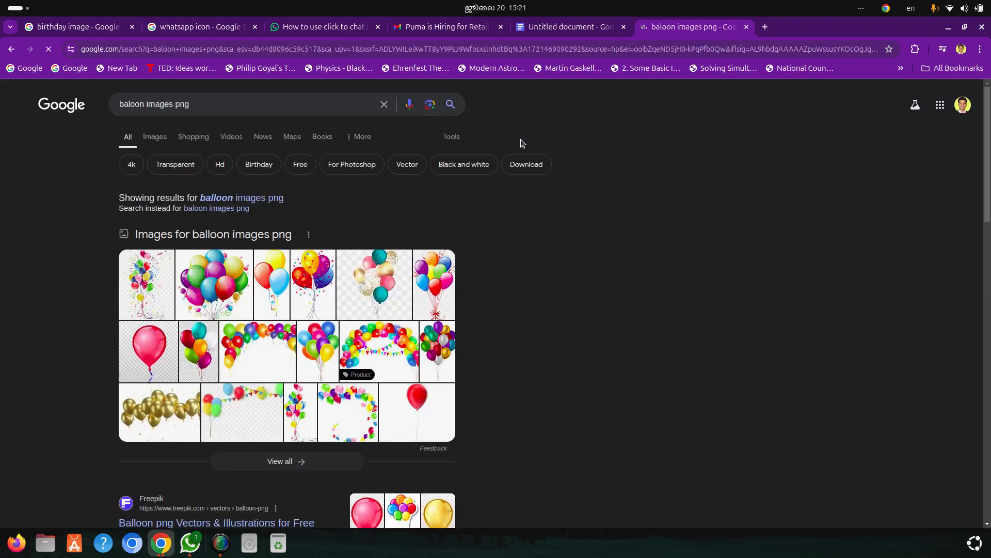
Copy the multicolored balloon bunch image from the search results and paste it below the greeting in the document's red cell
right_click(231, 287)
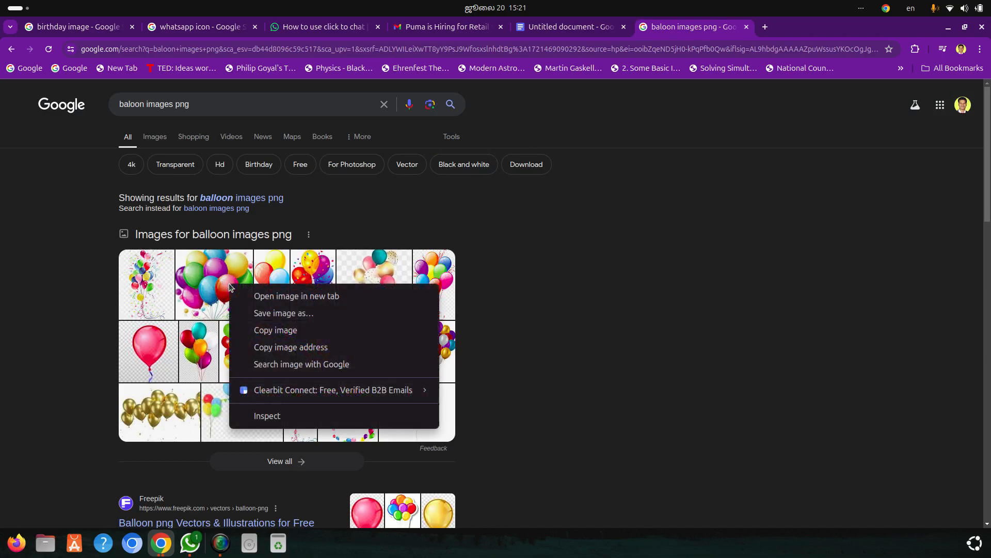
click(280, 328)
click(574, 26)
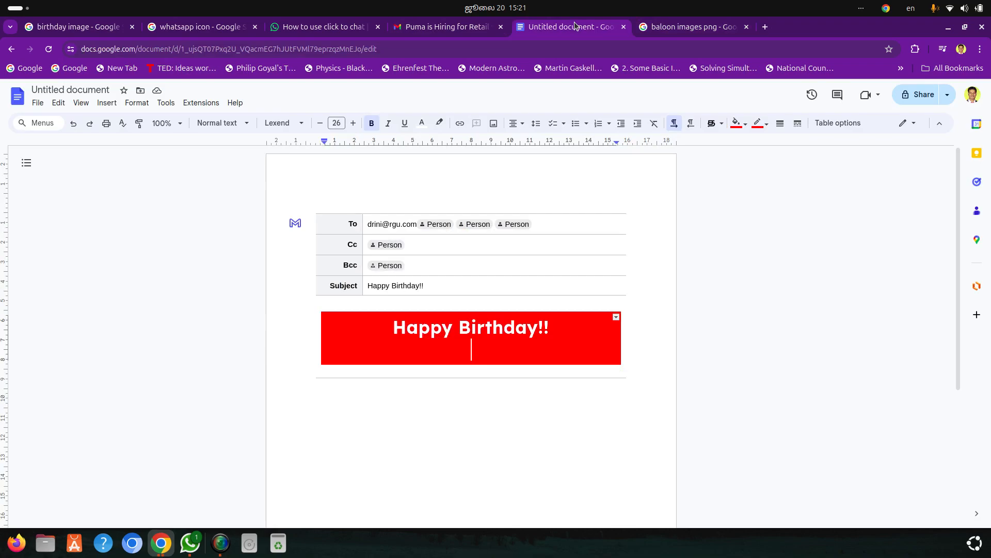
key(ctrl+v)
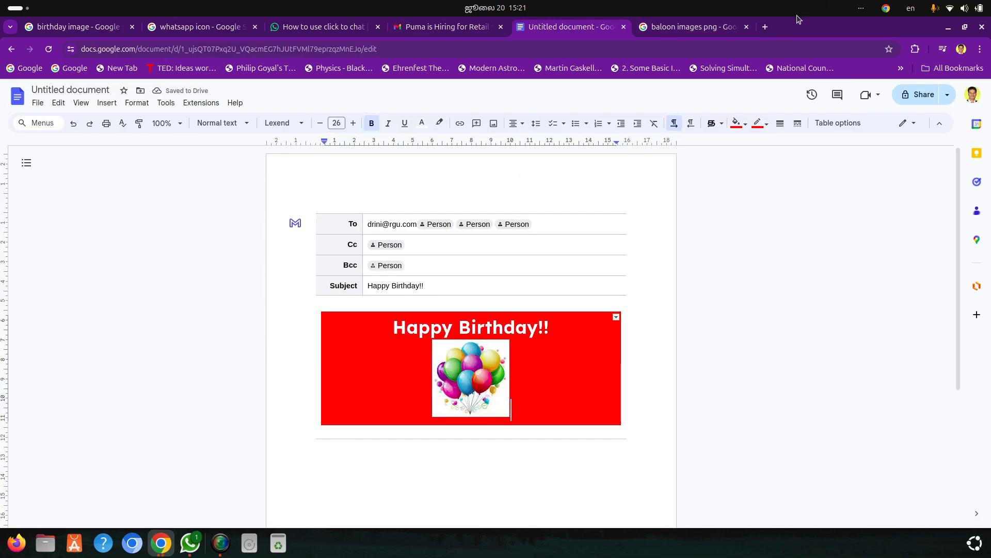
Search the web for "remove background" in a new browser tab and open the remove.bg website
click(766, 25)
text(rev)
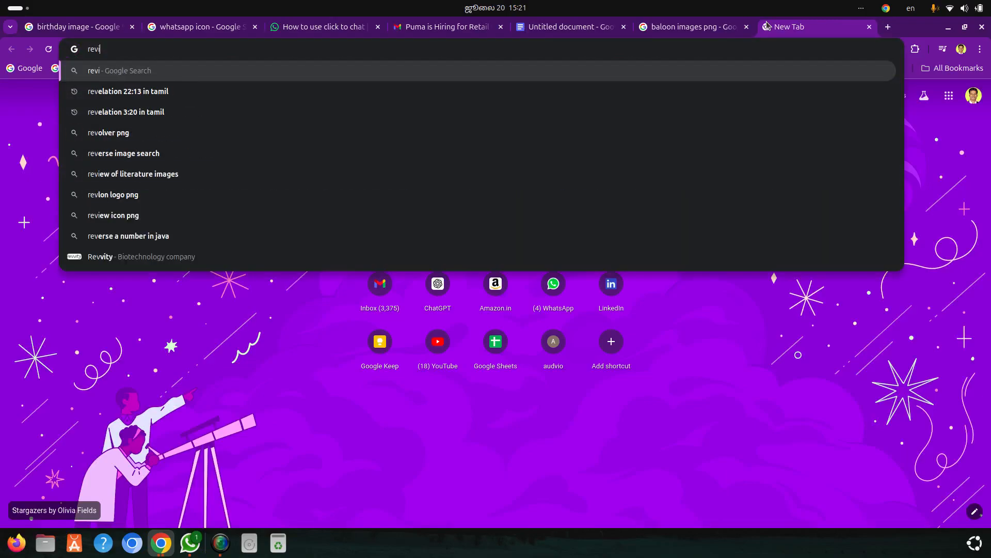
text(obe)
key(Return)
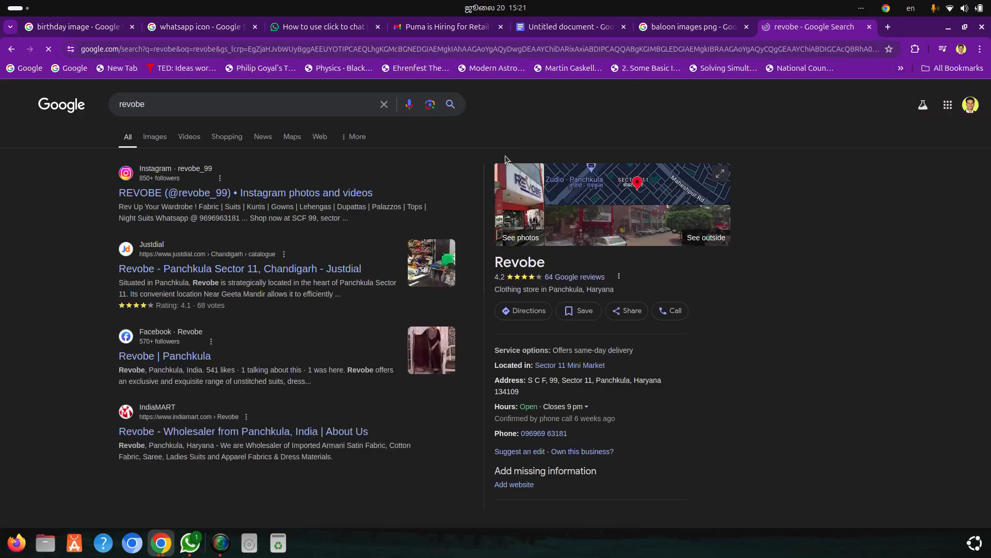
click(198, 46)
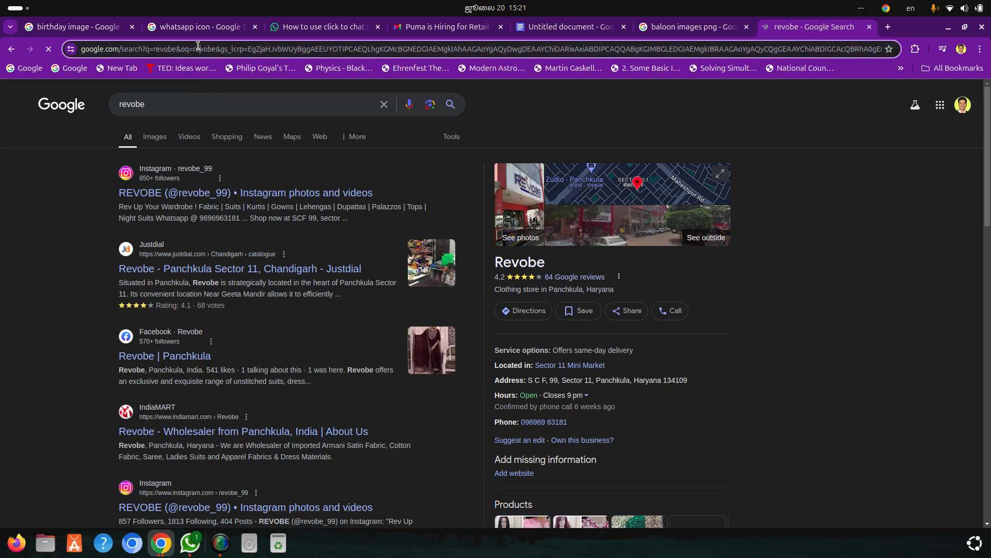
text(remove b)
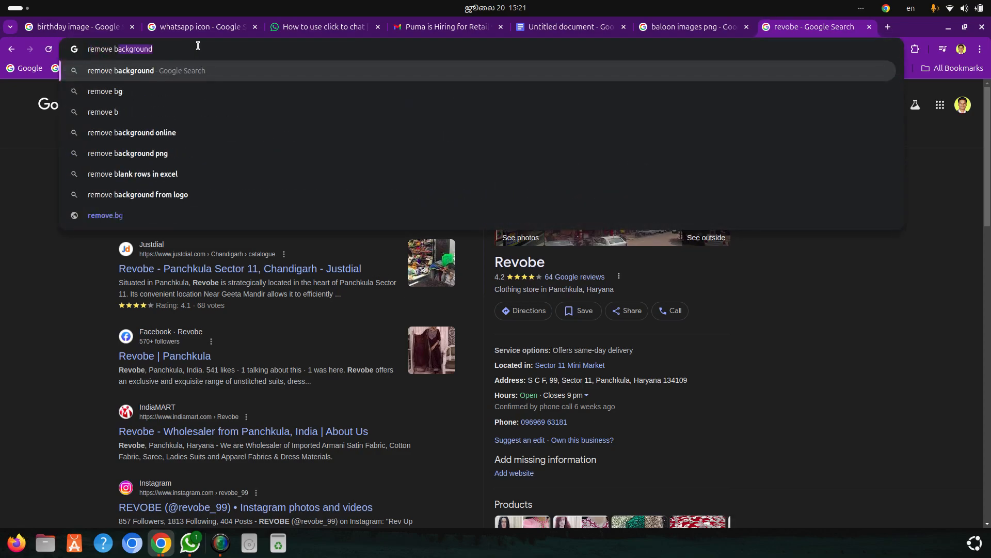
key(Return)
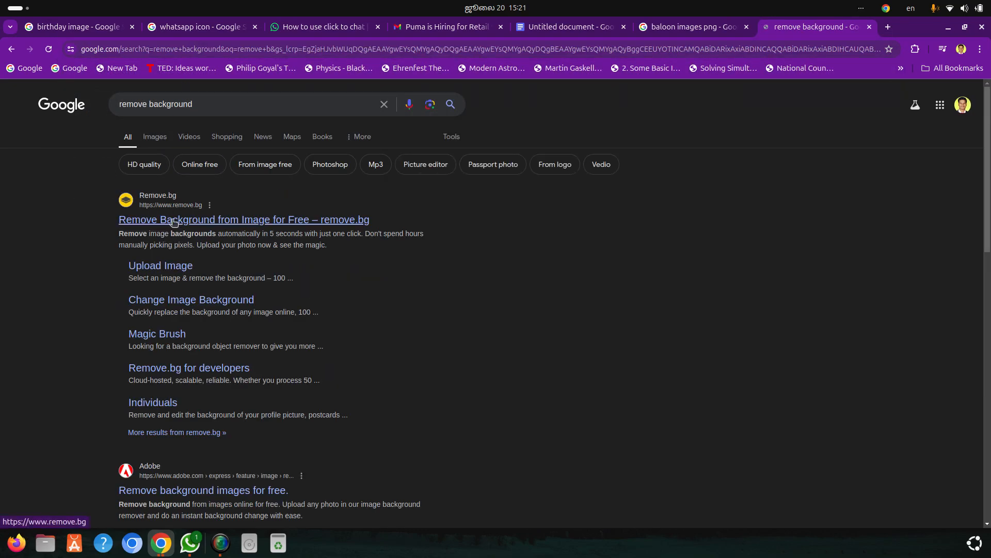
click(174, 222)
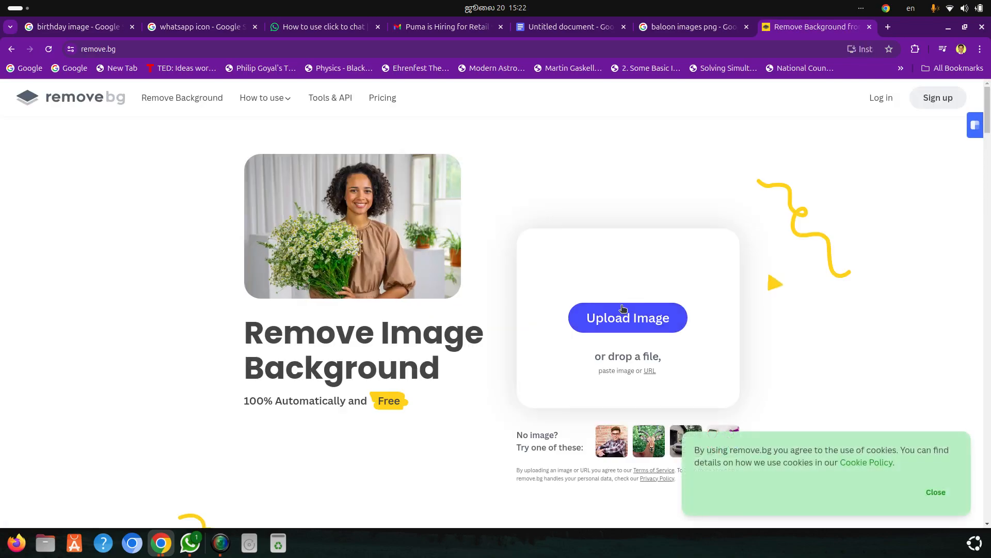
Remove the balloon picture's background with remove.bg and save the result as image-removebg-preview.png in Downloads
click(621, 309)
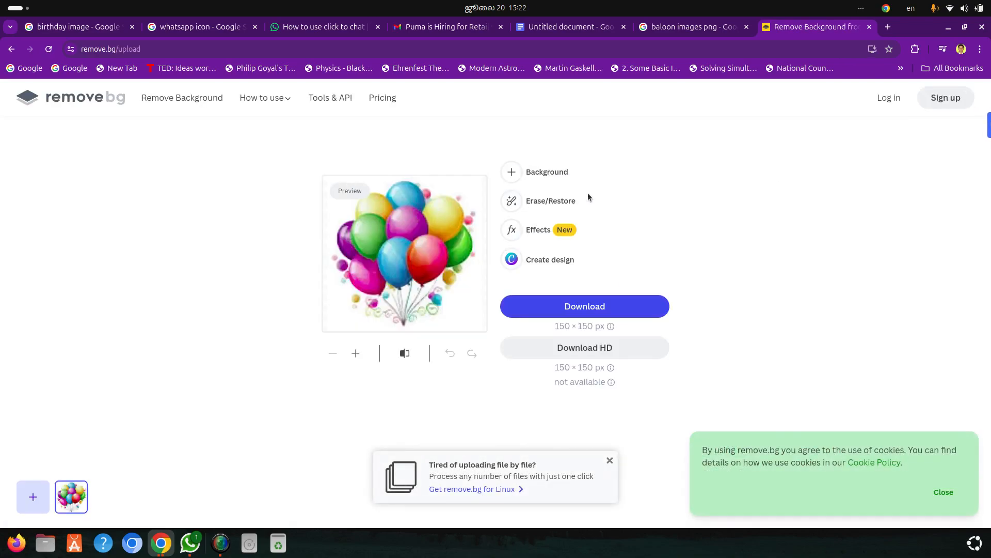
click(582, 306)
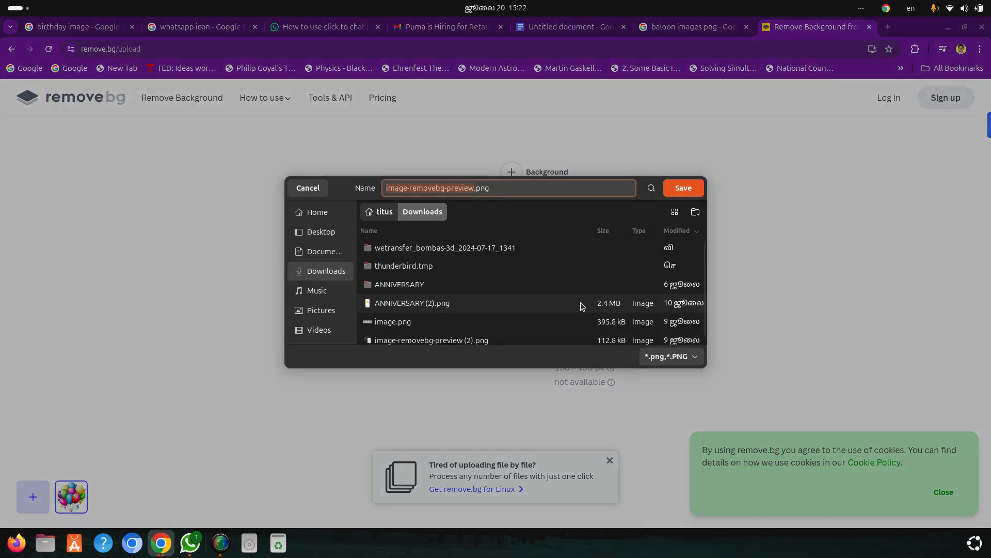
click(689, 188)
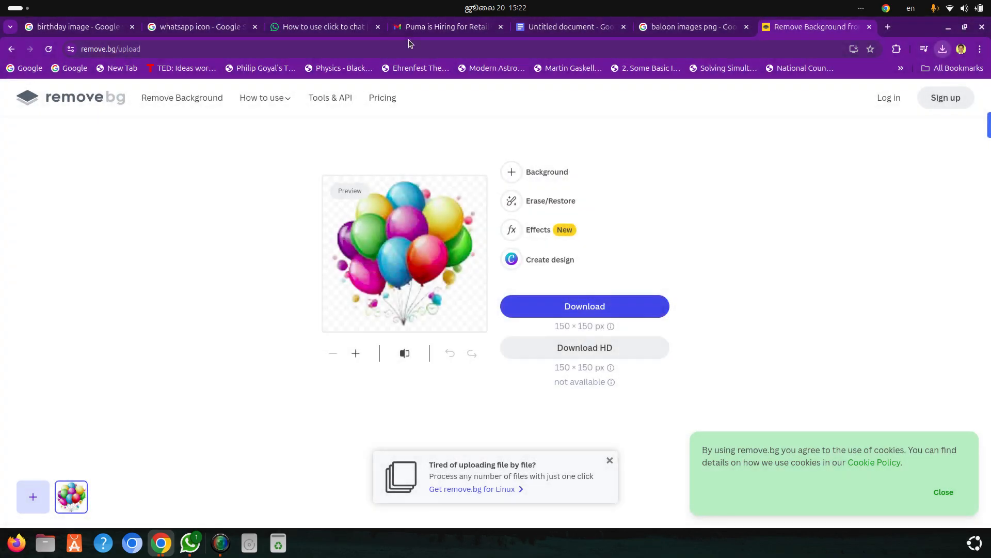
Replace the white-background balloon picture in the document's red cell with the downloaded background-free version
click(568, 30)
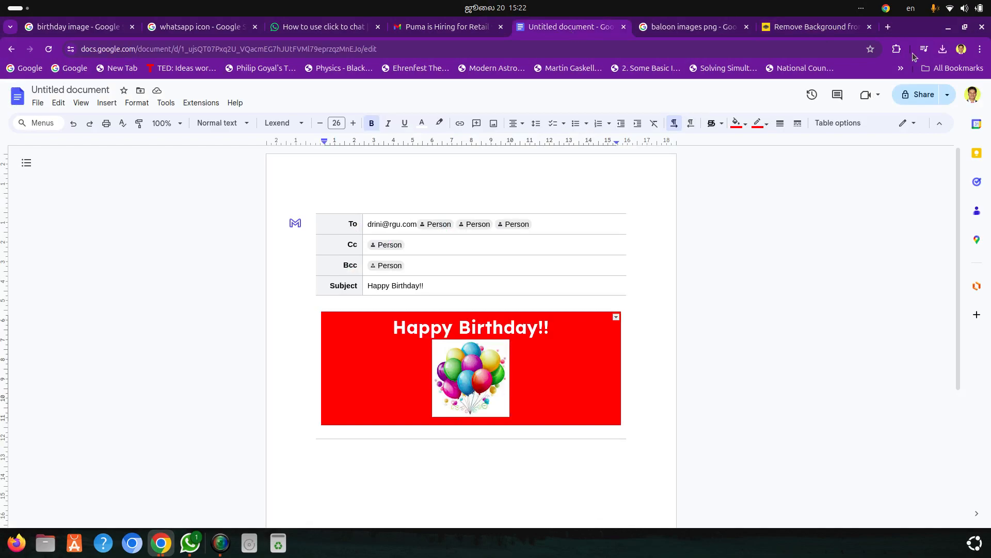
click(943, 49)
drag(843, 99, 537, 385)
click(432, 374)
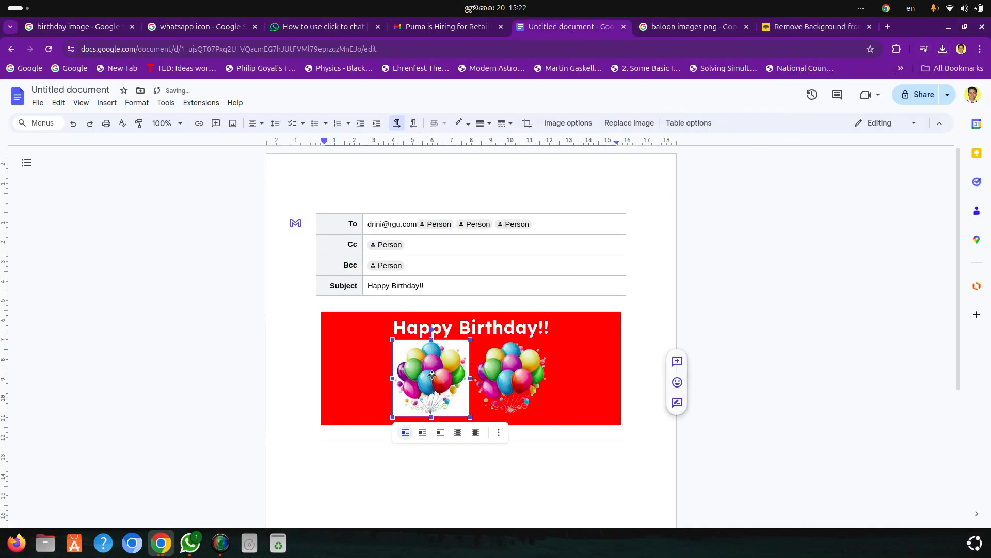
key(Delete)
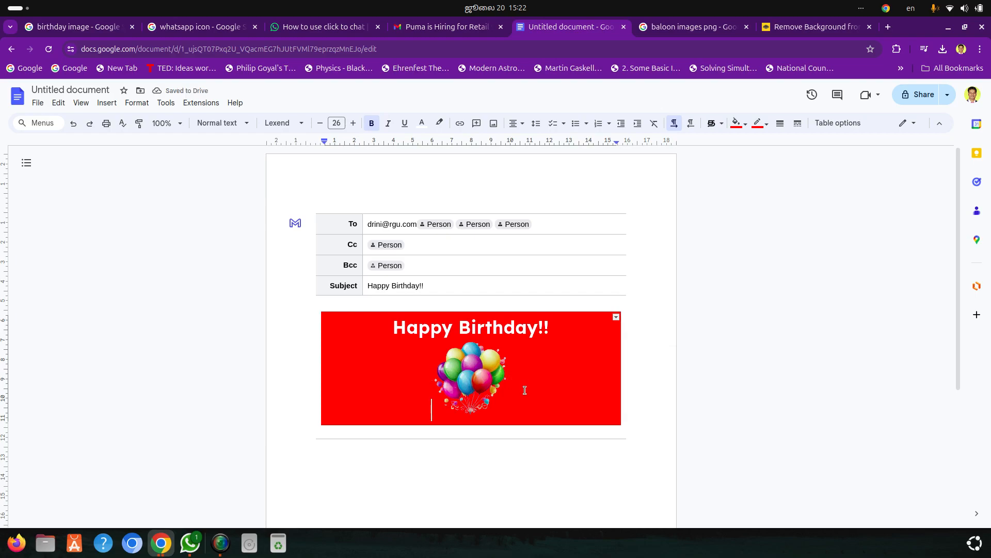
Add a blank line above the balloons and enter "We wish a very Happy Year Ahend" below them
key(Return)
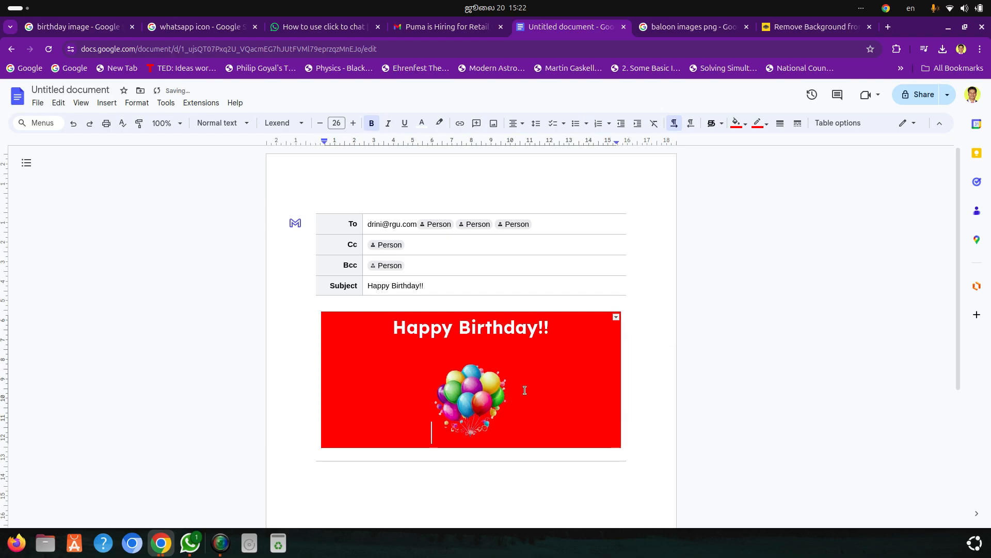
click(540, 403)
key(Return)
text(We wish )
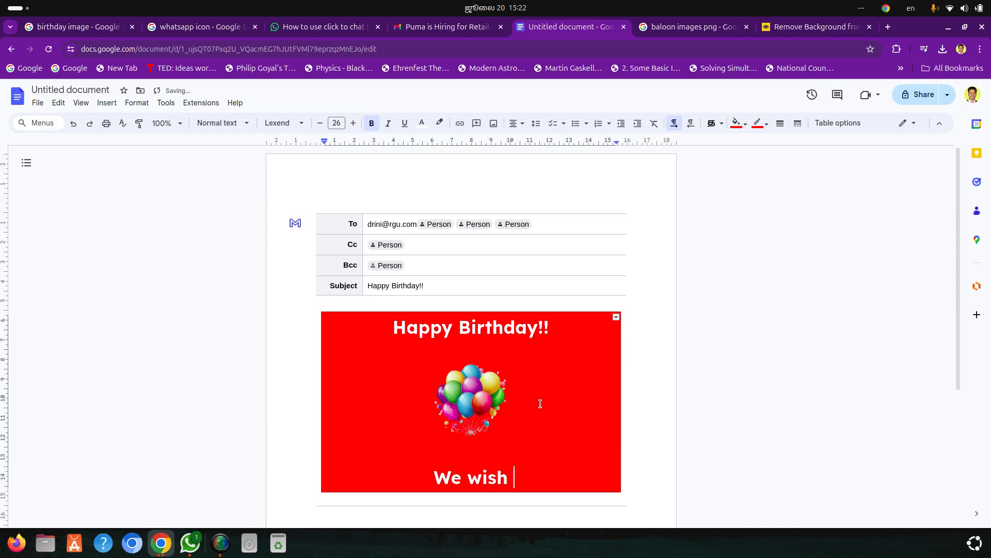
text(a very )
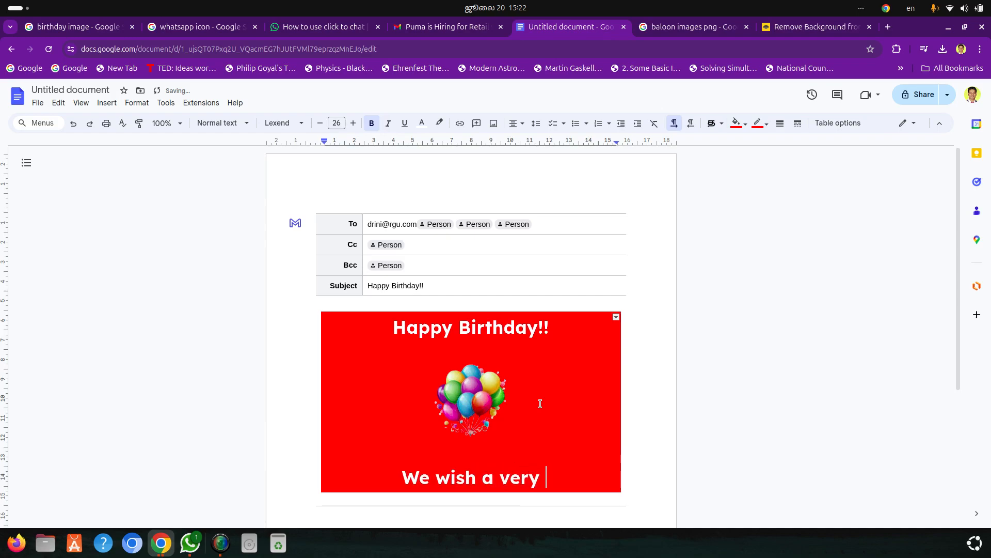
text(Happy )
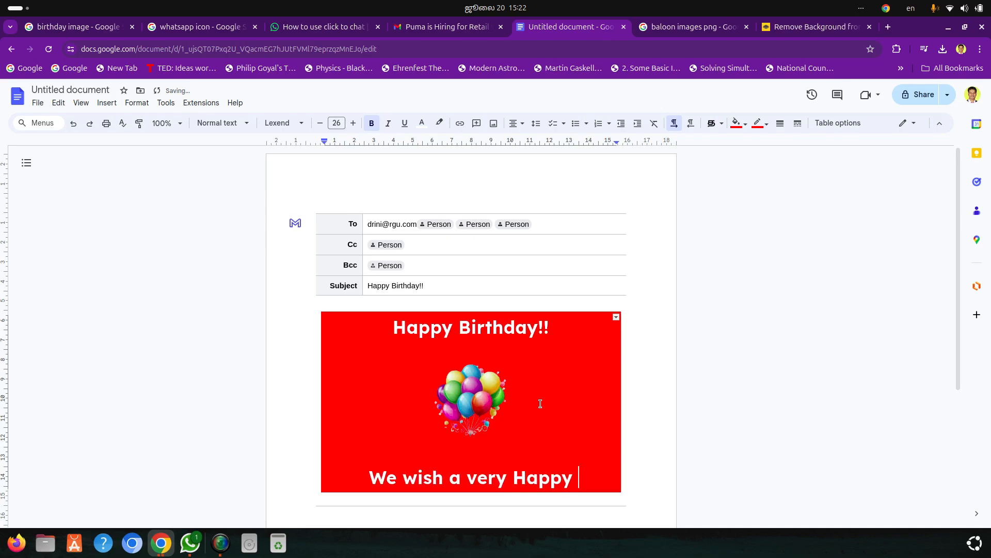
text(Ye)
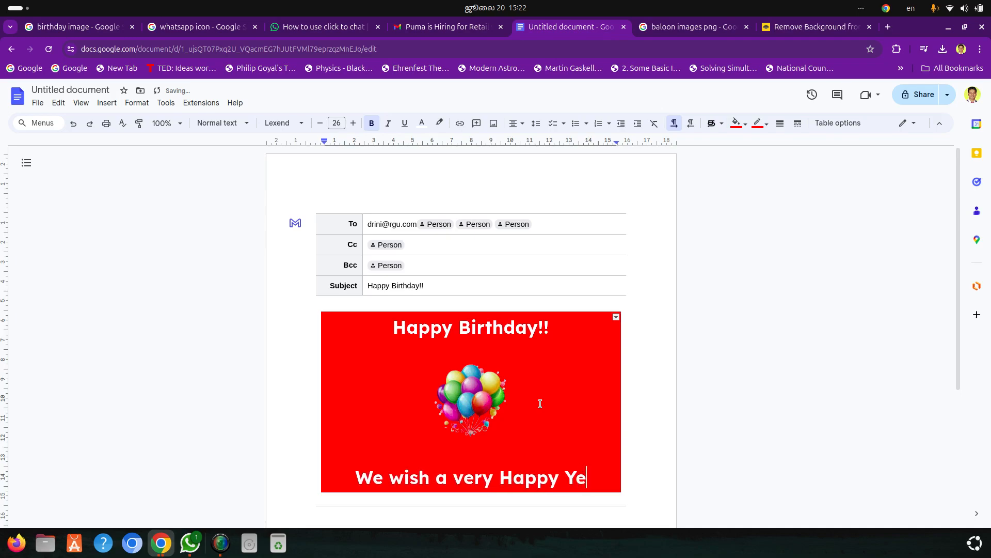
text(ar Ahend)
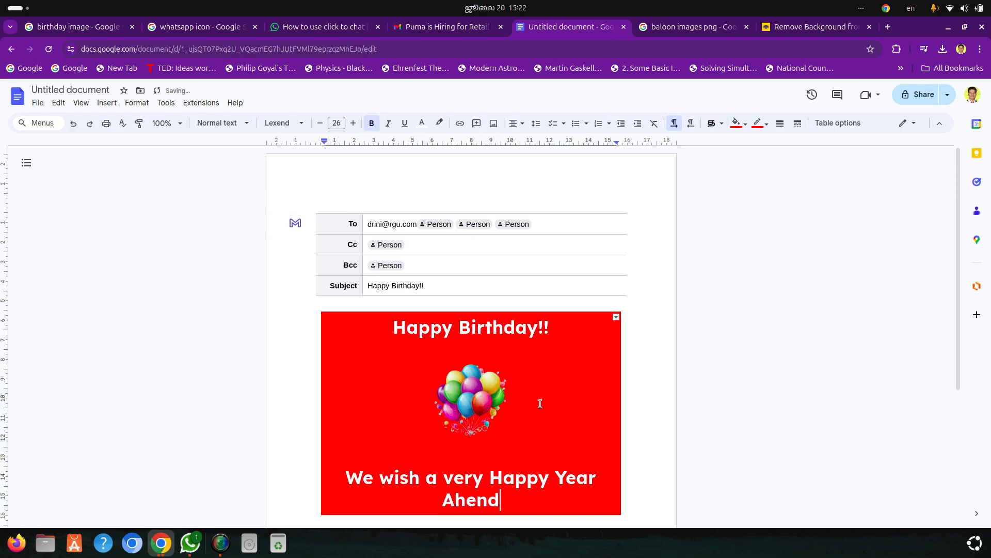
Correct the wish below the balloons to read "We wish you a very Happy Year Ahead!!"
scroll(541, 403, down, 3)
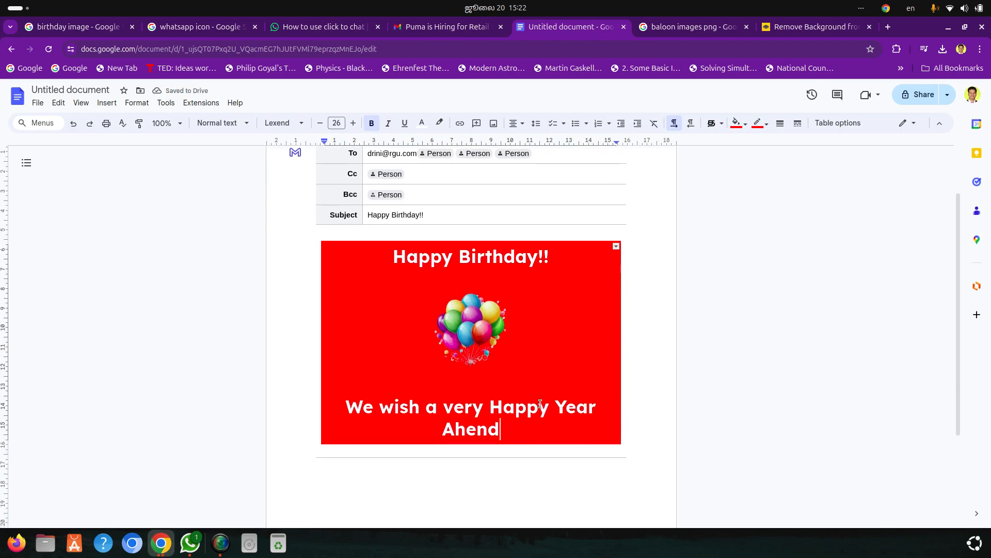
click(422, 411)
text(you)
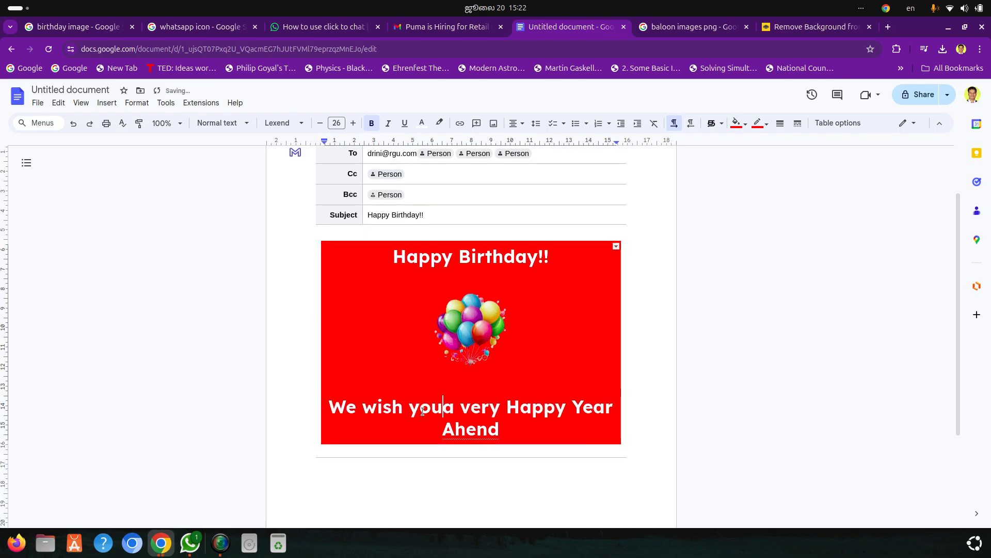
click(482, 434)
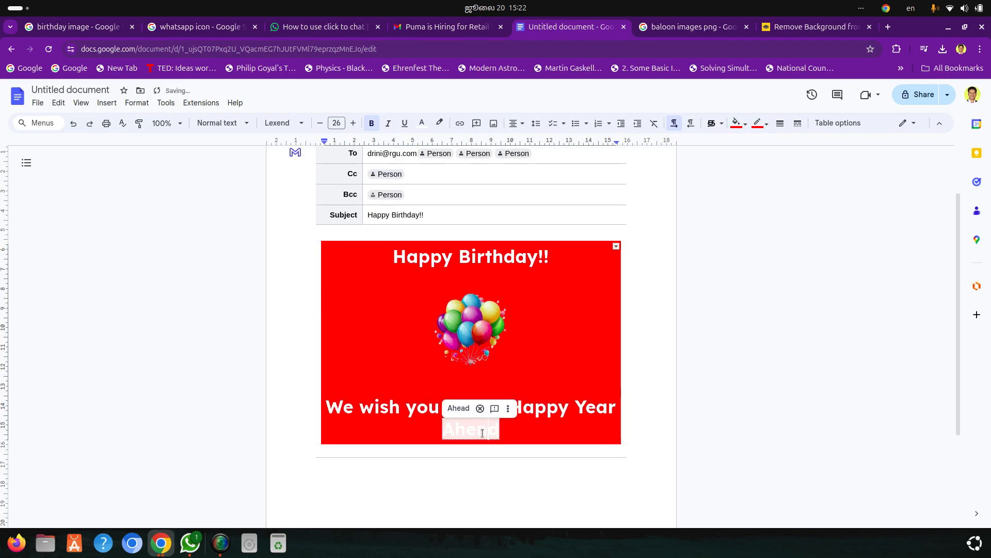
click(459, 408)
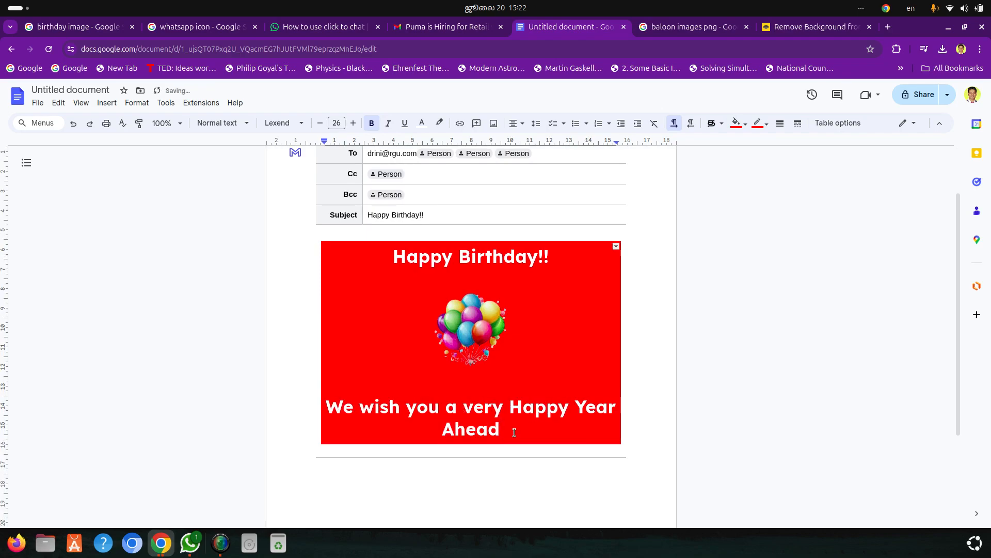
text(!!)
Leave blank lines below the wish and add the closing "With Regards" followed by the sender's name
key(Return)
key(Return)
key(Return)
text(Wi)
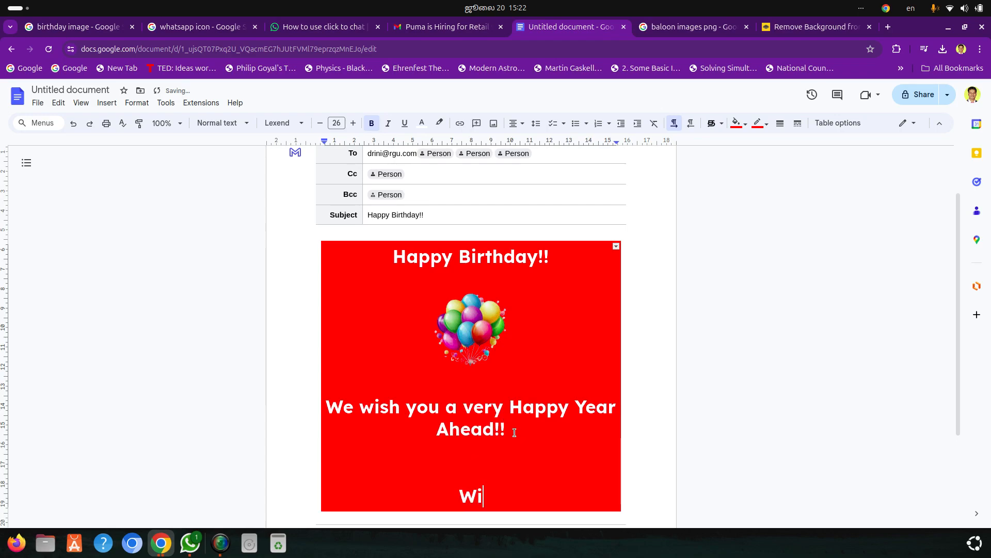
text(th Regards)
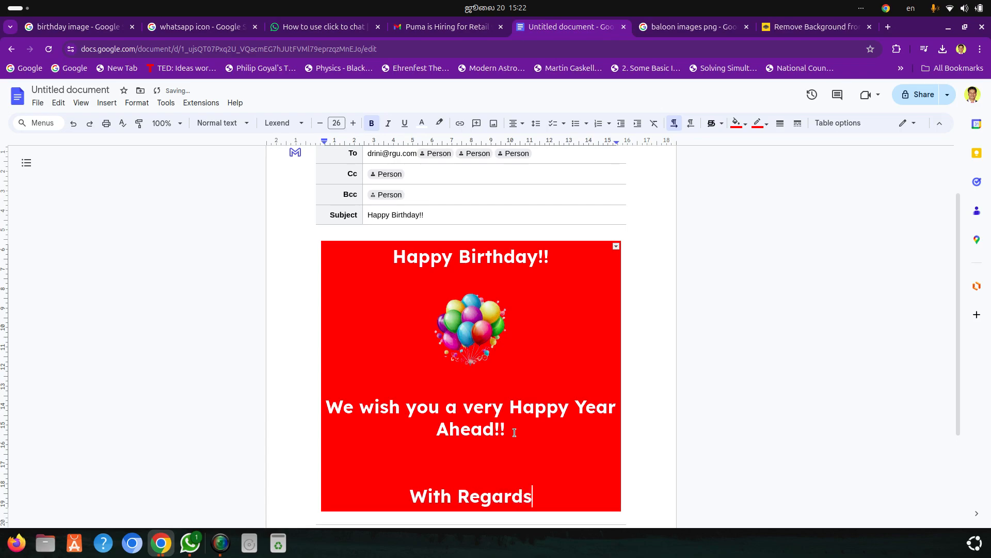
key(Return)
text(Titus)
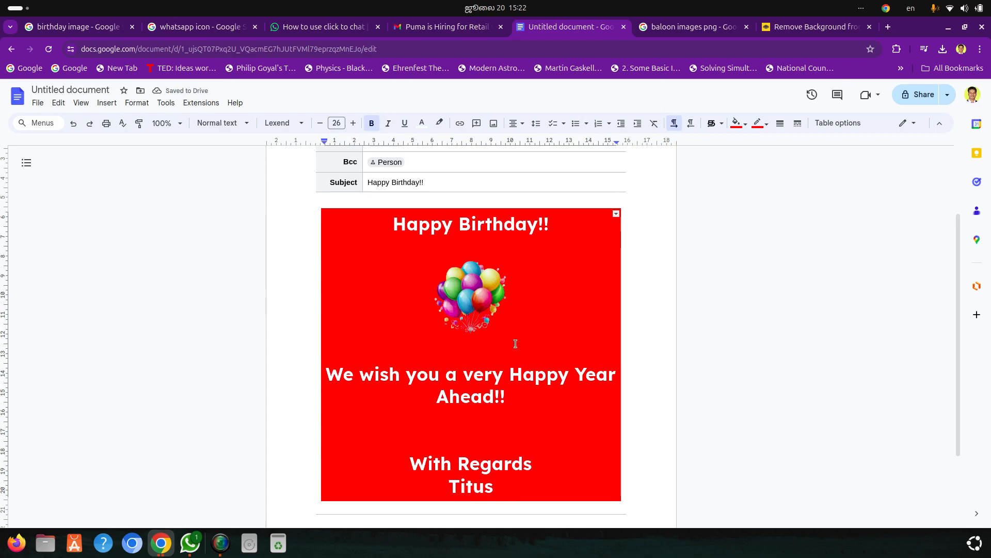
Insert the recipient's name before "!!" in the birthday greeting and add two new lines below the sender's name
text(Srini)
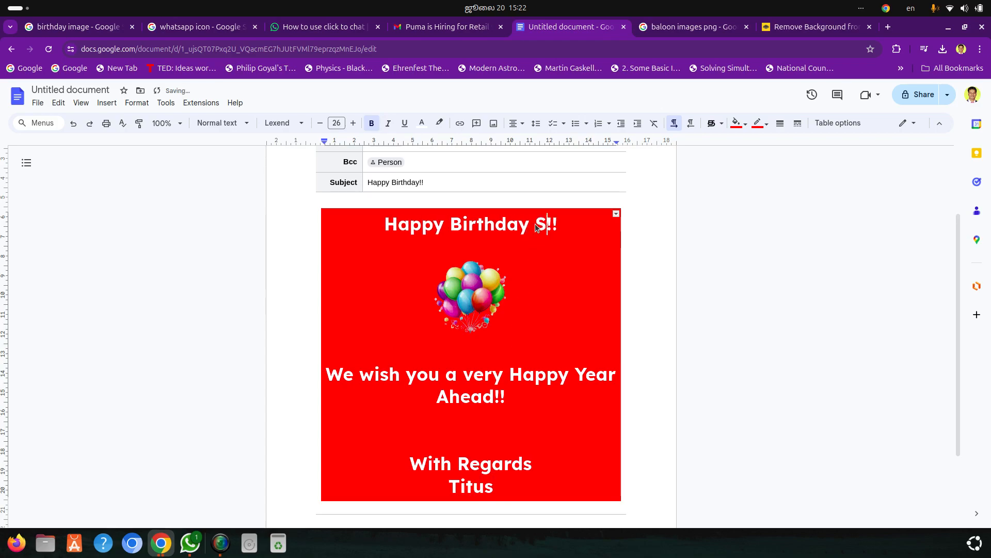
scroll(565, 394, down, 2)
click(513, 376)
key(Return)
key(Return)
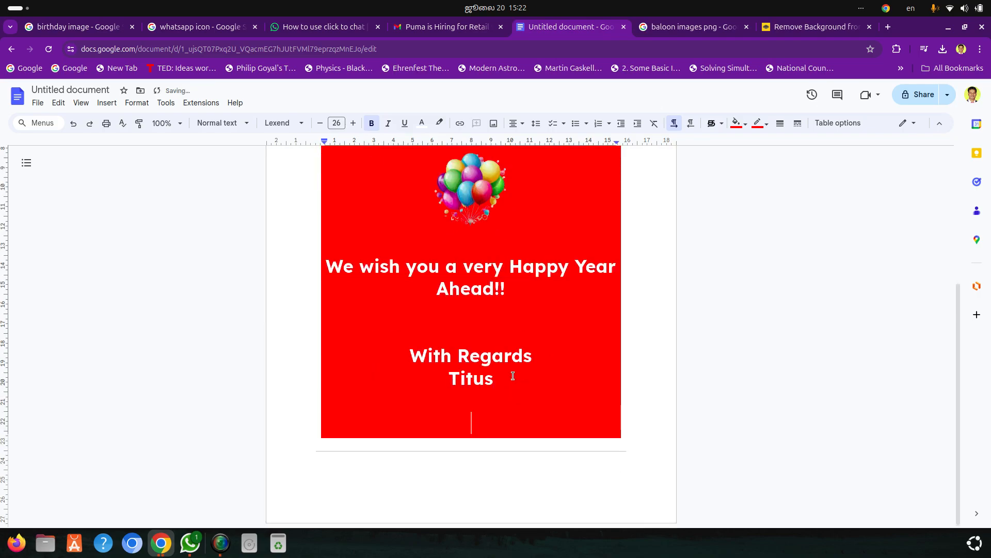
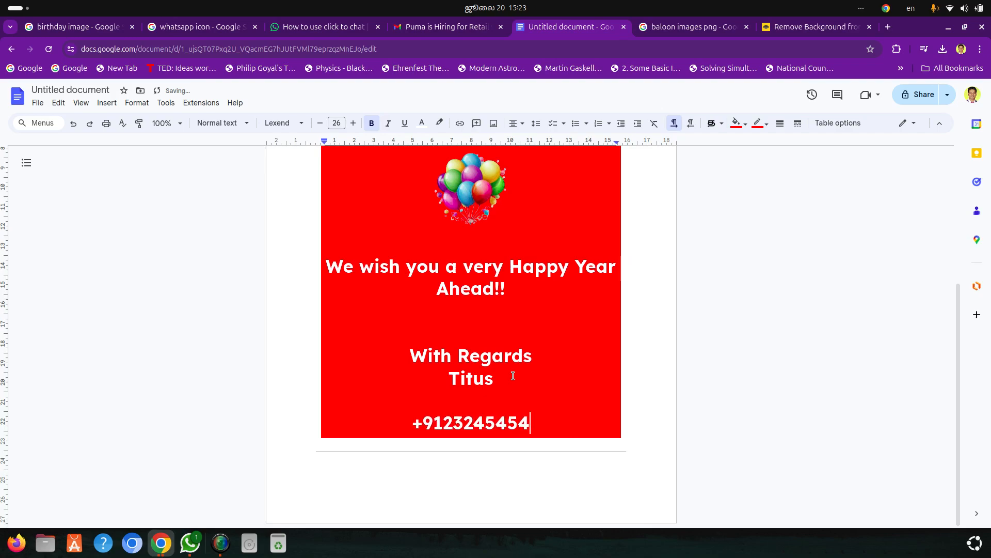
Enter the sender's phone number below the sender's name and link it to a tel: address with a phone number
key(shift+Left)
key(shift+Left)
key(shift+Left)
key(shift+Left)
key(shift+Left)
key(shift+Left)
key(shift+Left)
key(shift+Left)
key(shift+Left)
key(shift+Left)
key(shift+Left)
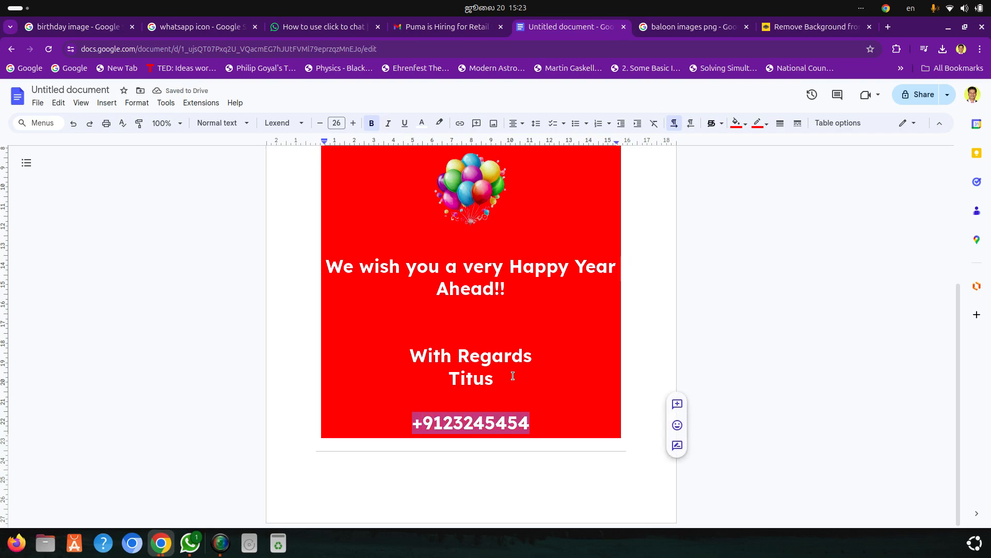
right_click(489, 419)
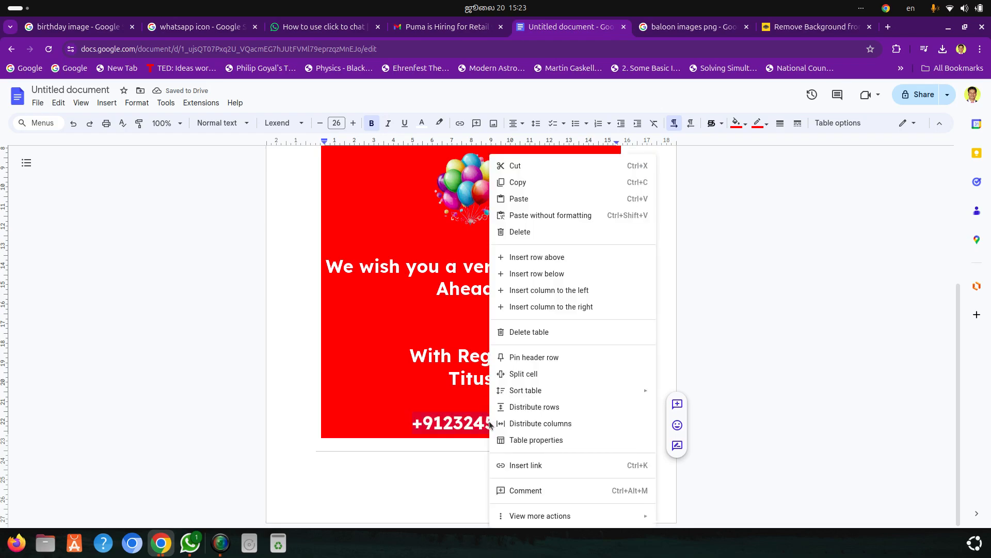
click(554, 465)
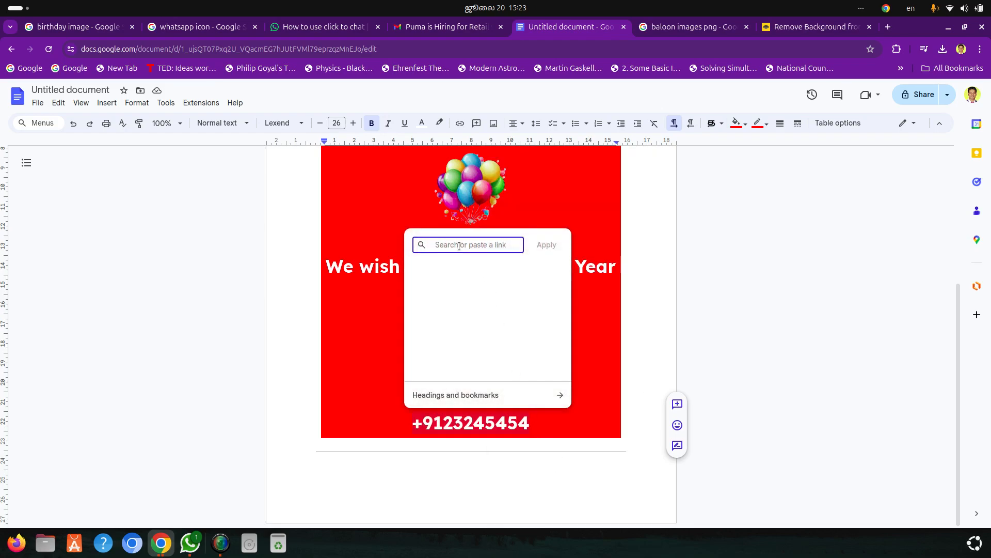
text(tel)
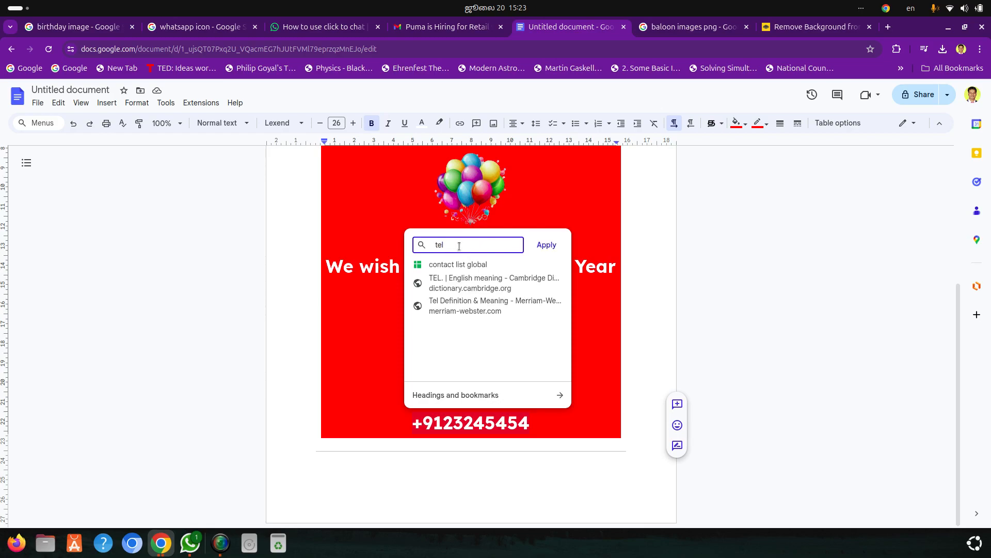
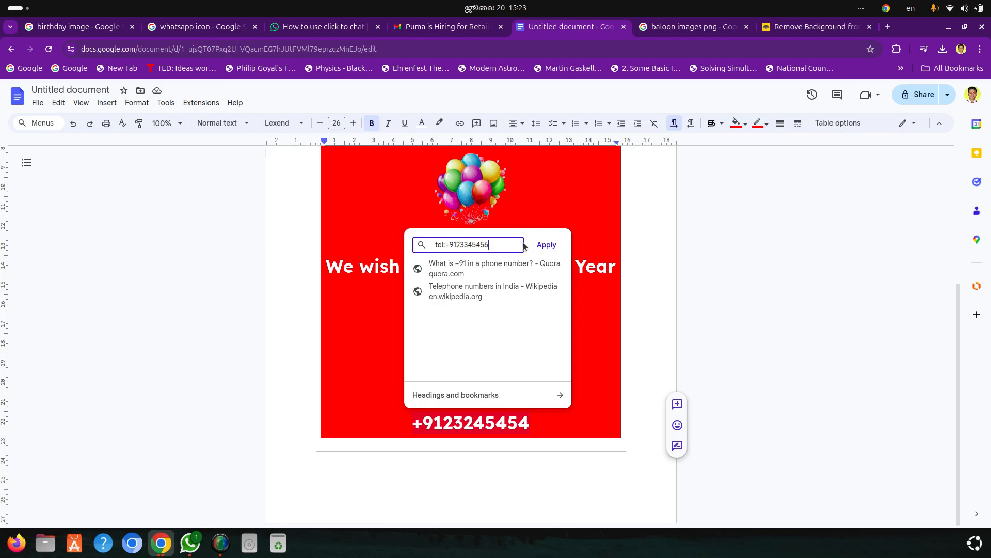
click(548, 246)
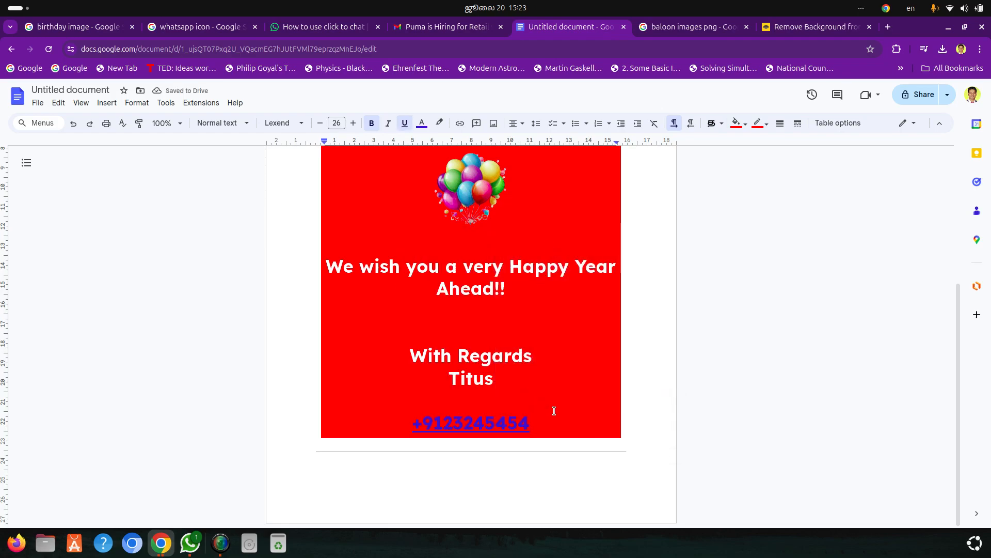
Copy the green WhatsApp icon from the image search results and paste it on a new line below the phone number
key(Return)
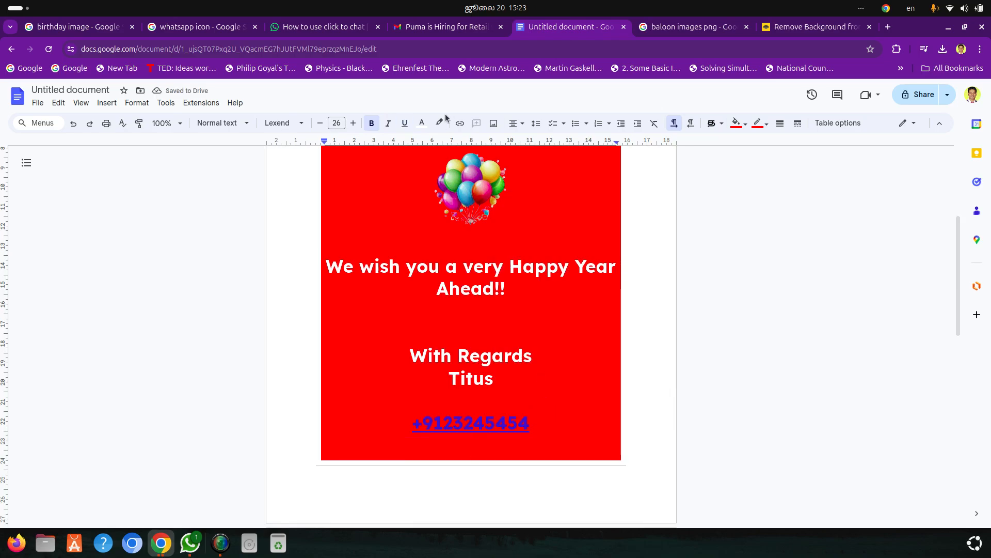
click(201, 27)
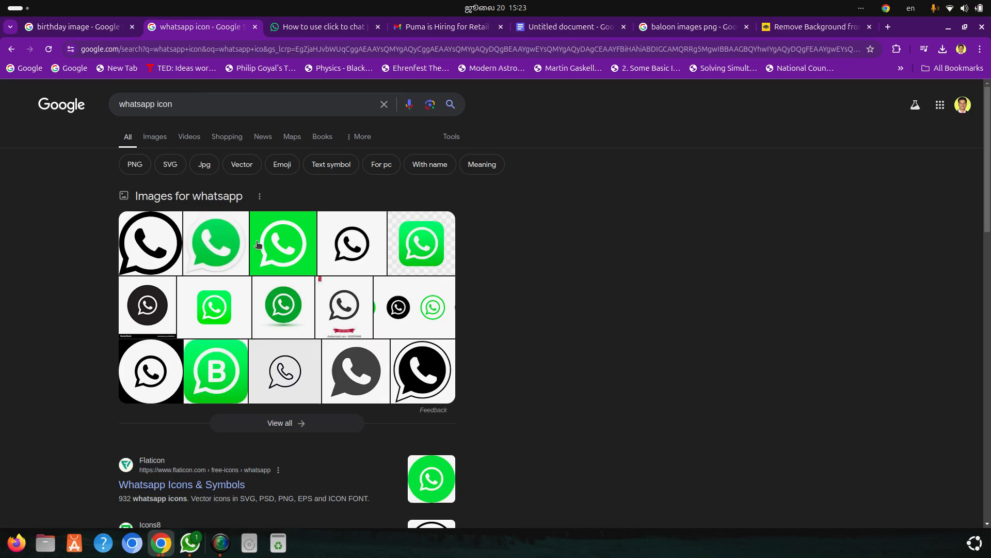
right_click(229, 243)
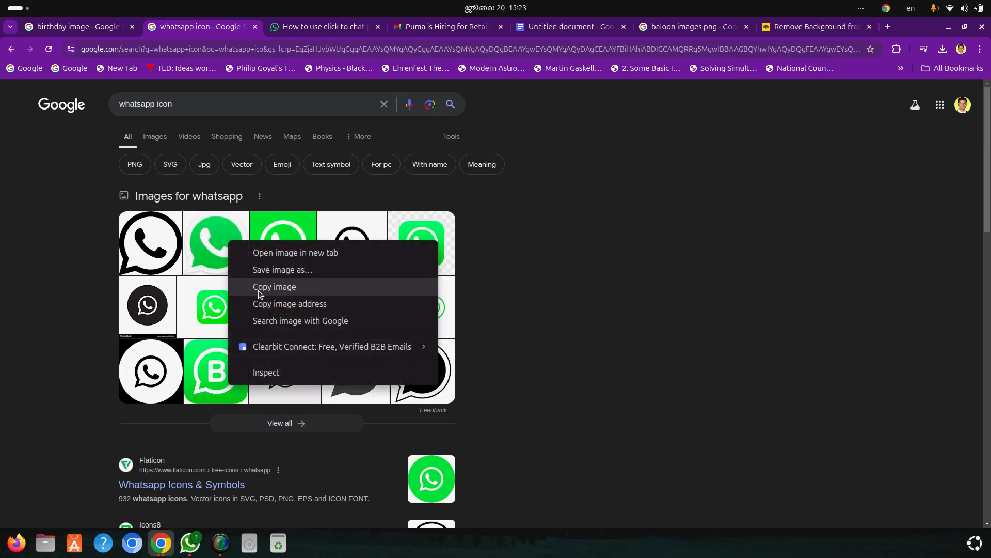
click(271, 291)
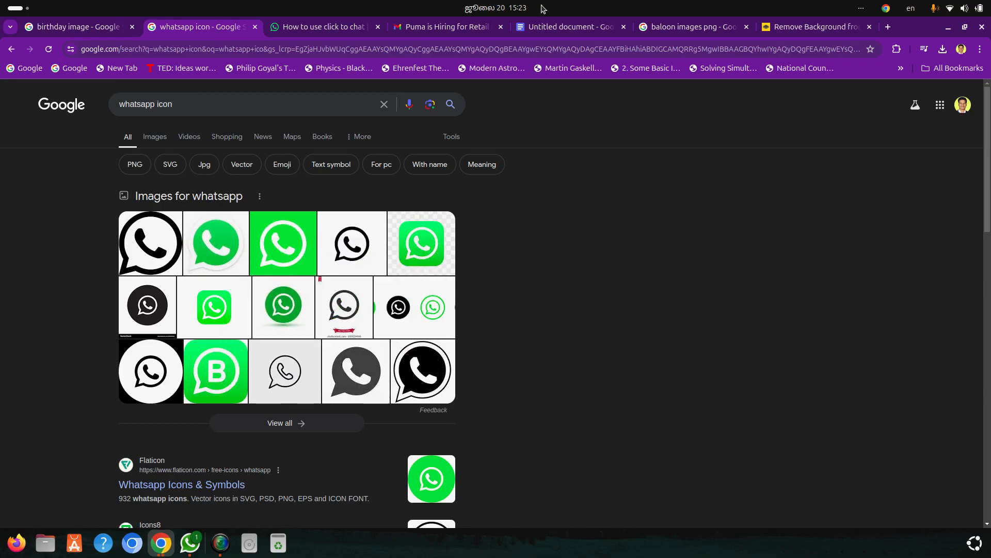
click(553, 24)
key(ctrl+v)
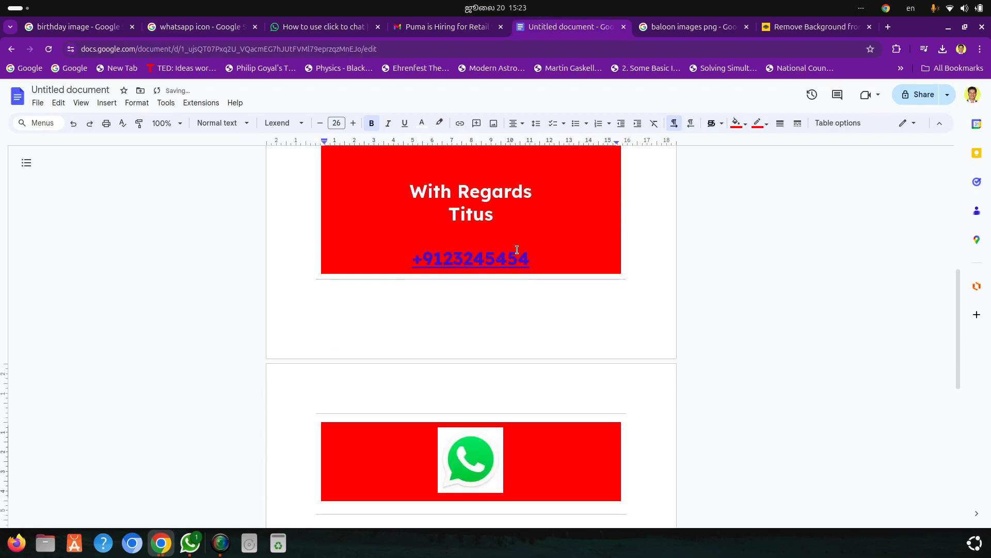
click(482, 469)
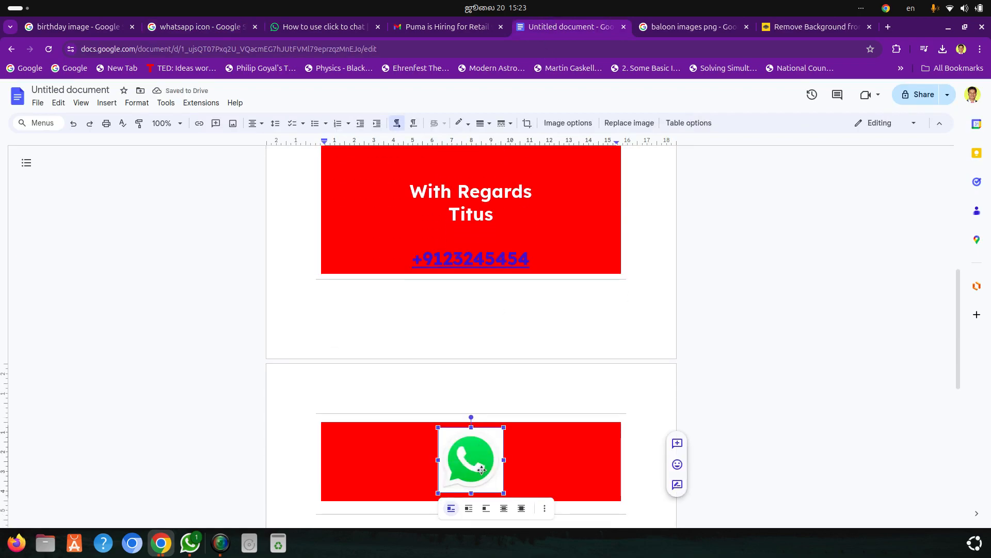
click(363, 31)
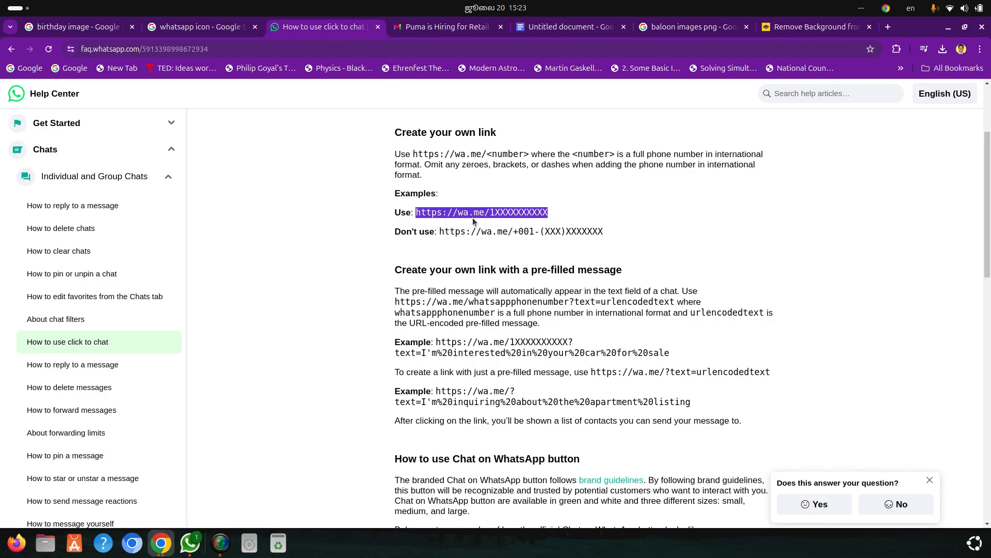
click(584, 32)
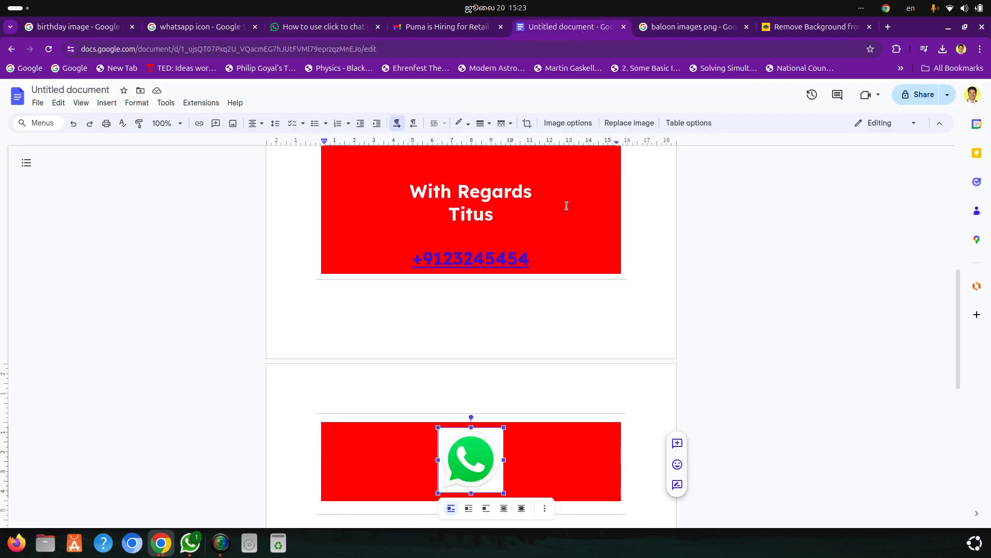
right_click(481, 440)
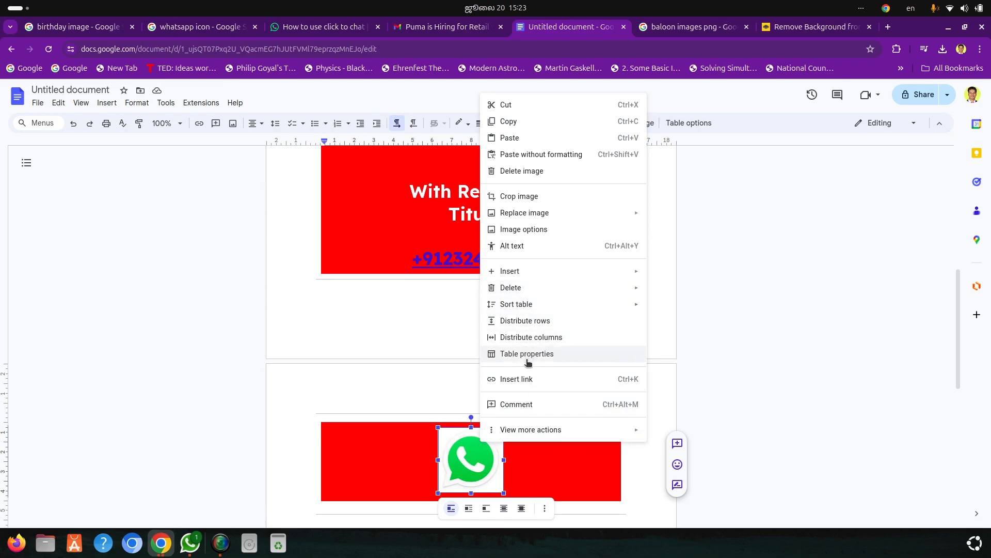
mouse_move(530, 280)
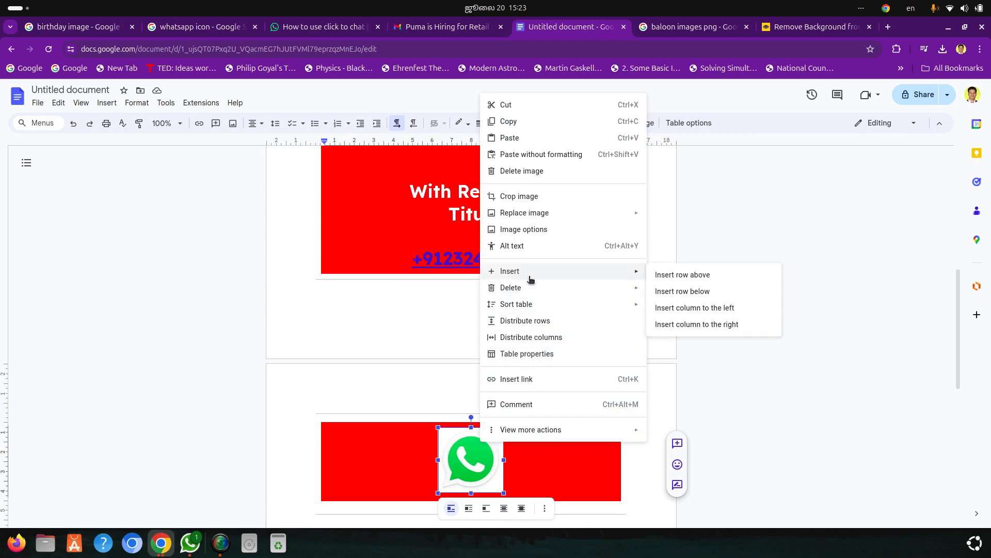
click(534, 379)
key(ctrl+v)
key(BackSpace)
key(BackSpace)
key(BackSpace)
key(BackSpace)
key(BackSpace)
key(BackSpace)
key(BackSpace)
key(BackSpace)
key(BackSpace)
key(BackSpace)
key(BackSpace)
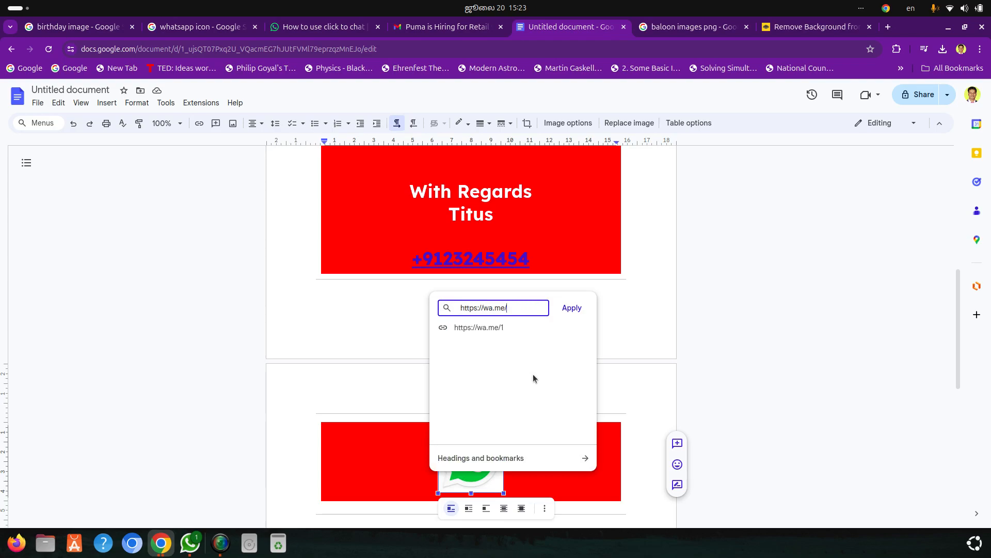
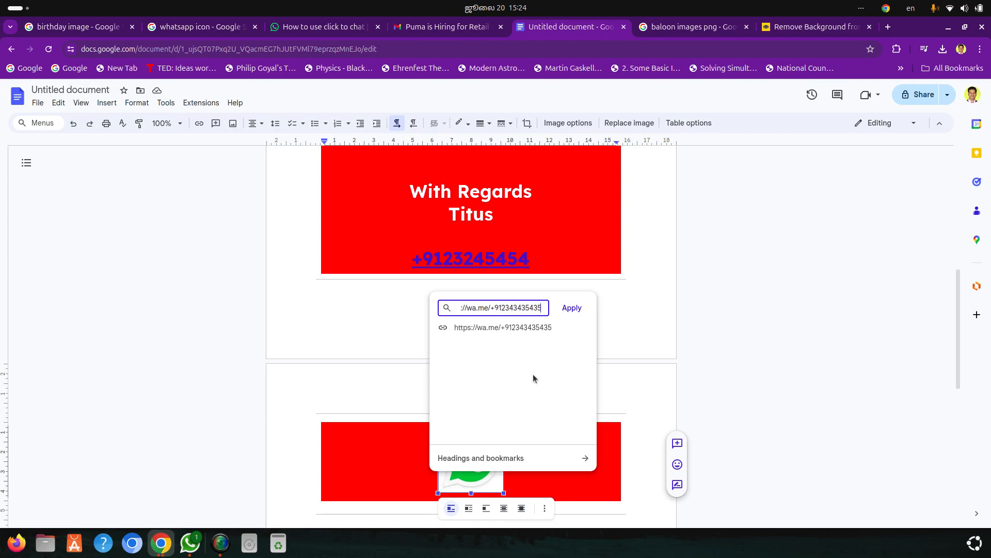
click(577, 308)
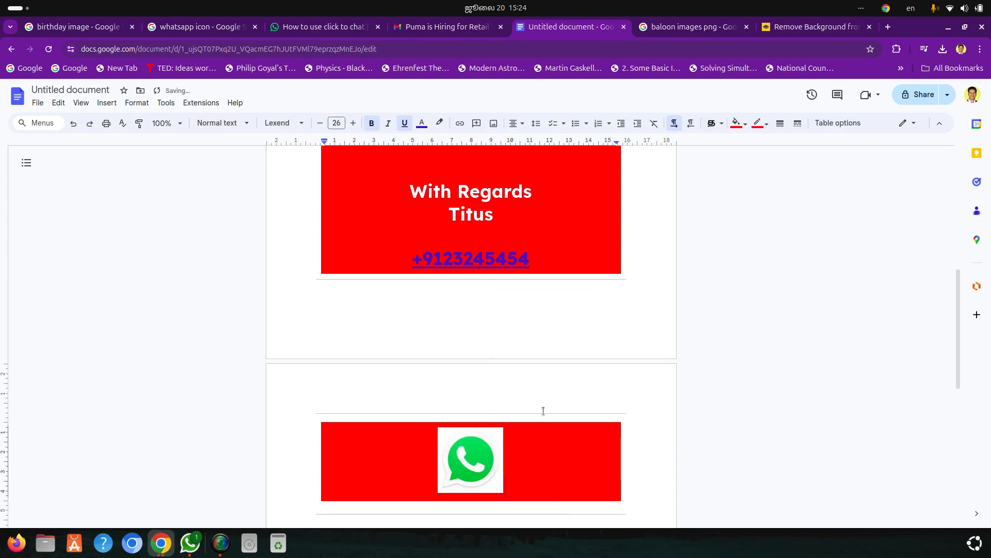
Shrink the WhatsApp icon proportionally to less than half its size
scroll(545, 415, down, 3)
scroll(544, 413, up, 3)
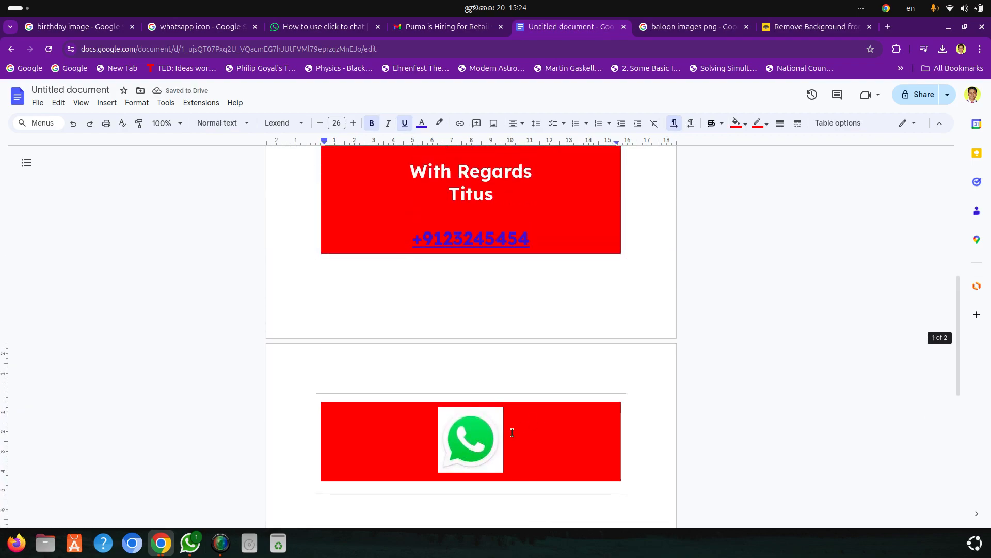
click(465, 445)
drag(504, 473, 474, 443)
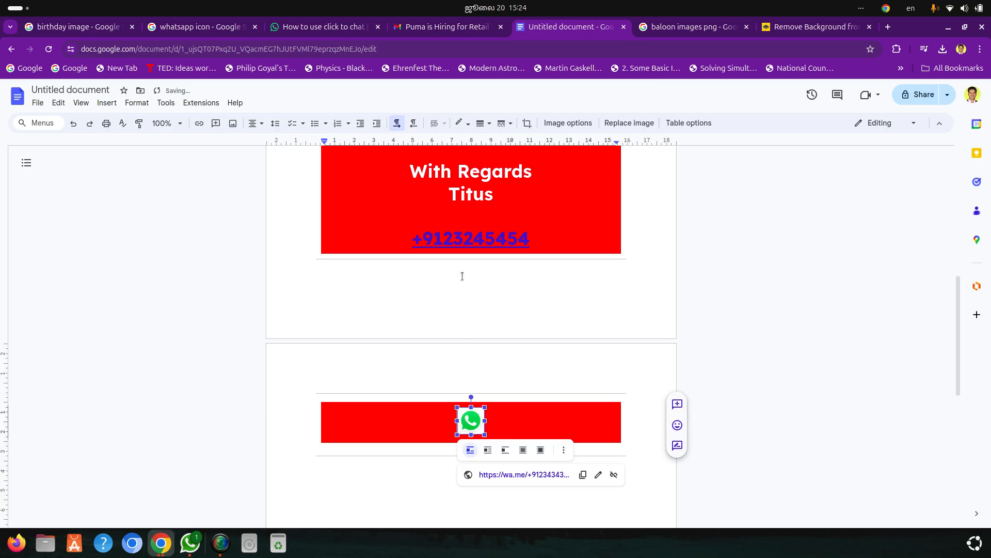
Delete one blank line between the "Ahead!!" wish and the "With Regards" closing
scroll(462, 277, up, 5)
scroll(484, 296, down, 1)
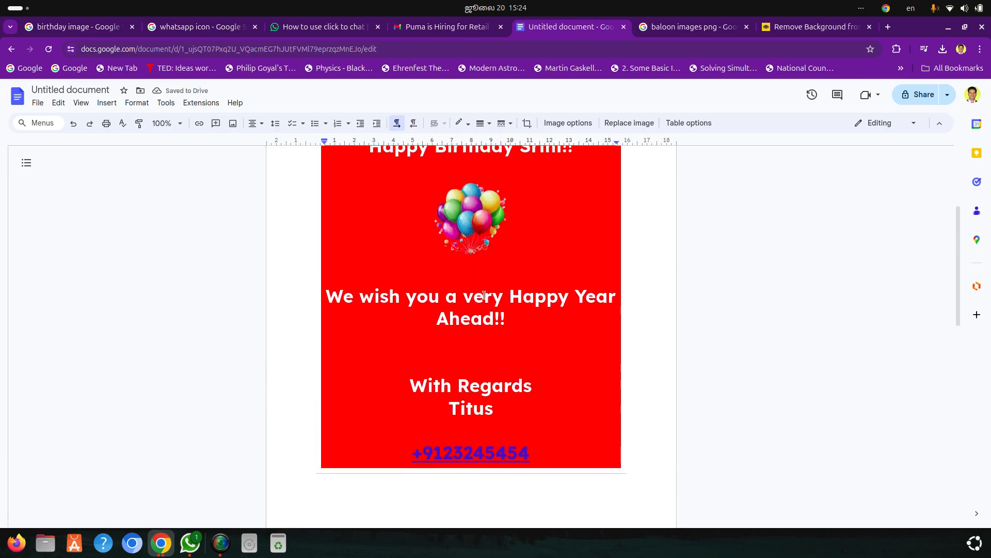
click(513, 345)
key(Delete)
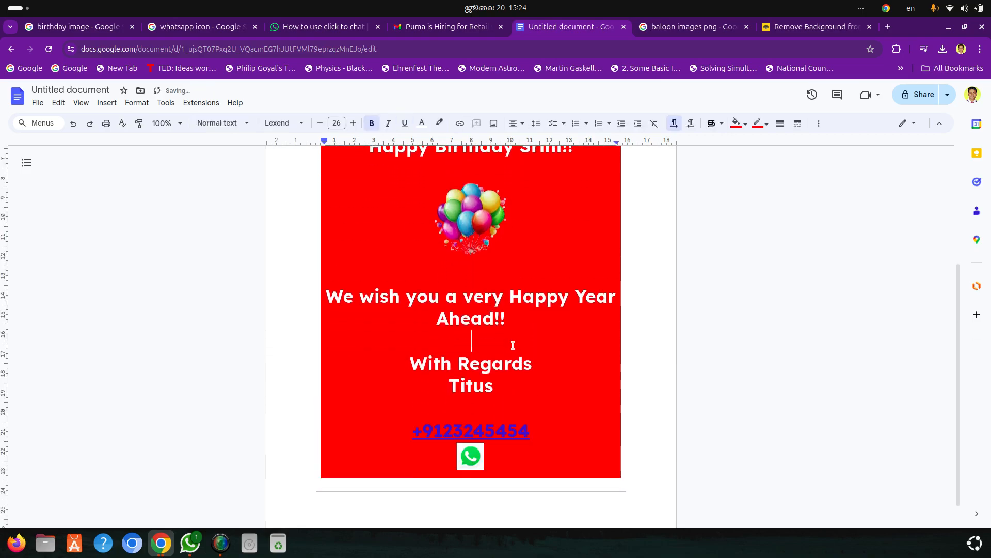
Remove the bold from "With Regards" and the sender's name and set their font size to 14
drag(494, 386, 407, 364)
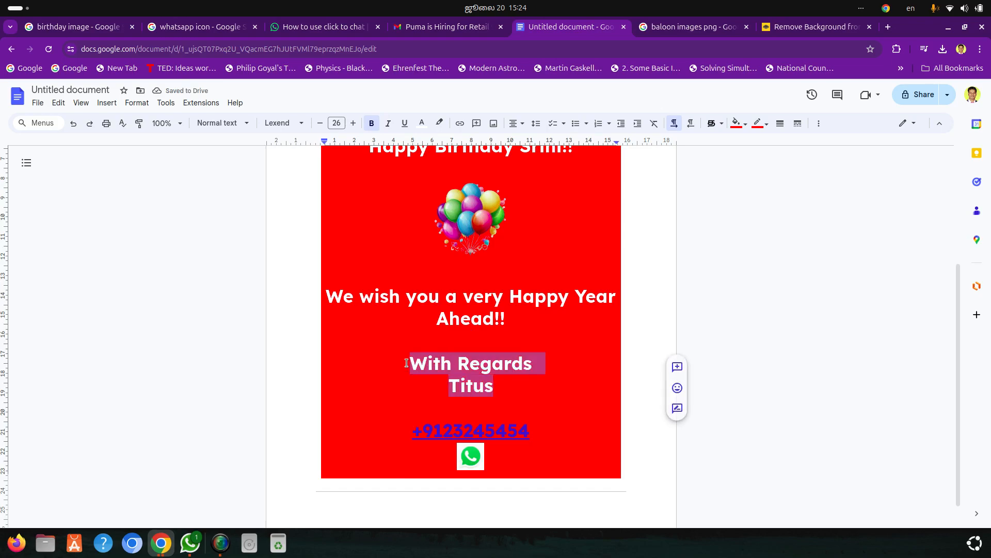
key(ctrl+b)
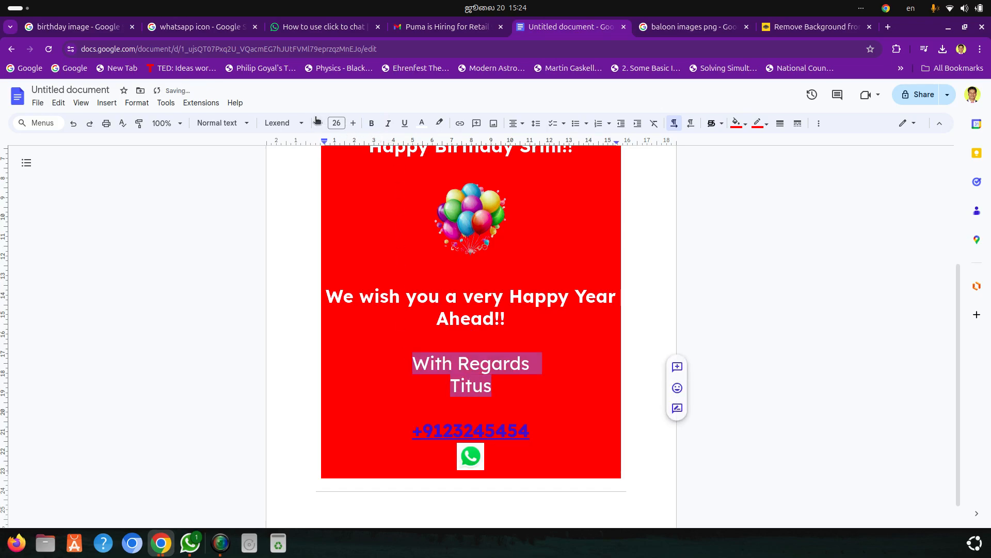
click(338, 122)
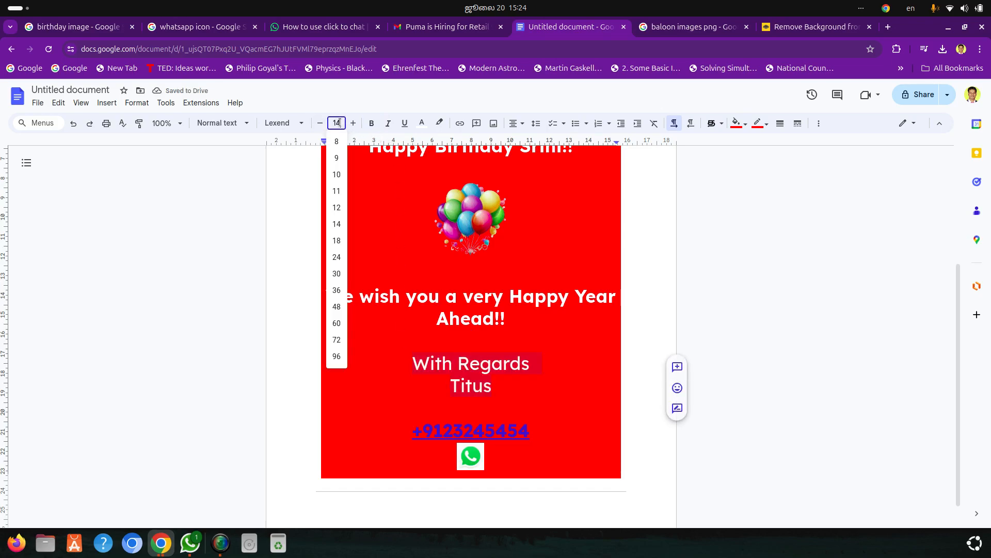
key(Return)
click(541, 341)
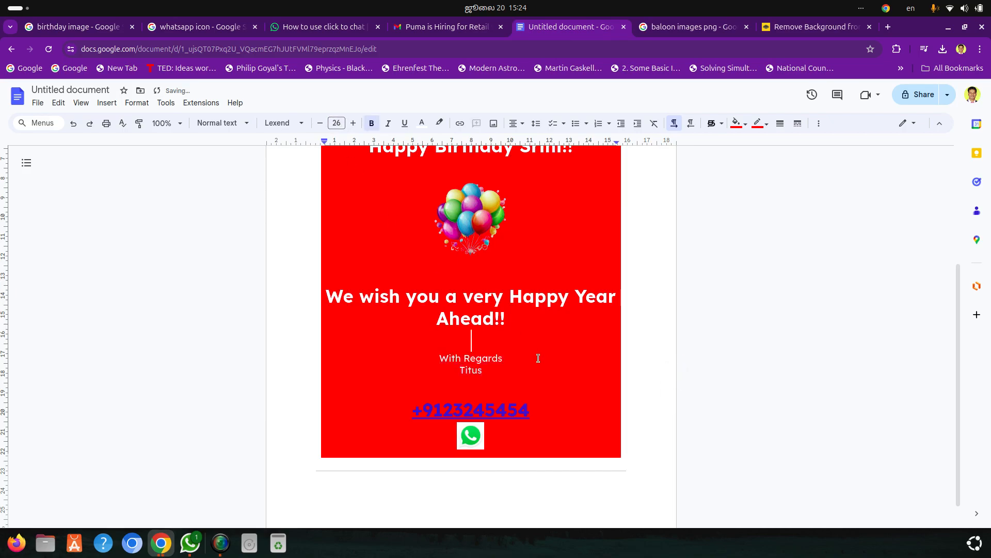
Review the finished email layout and open it as a Gmail draft from the email template
scroll(531, 383, up, 5)
scroll(531, 383, down, 4)
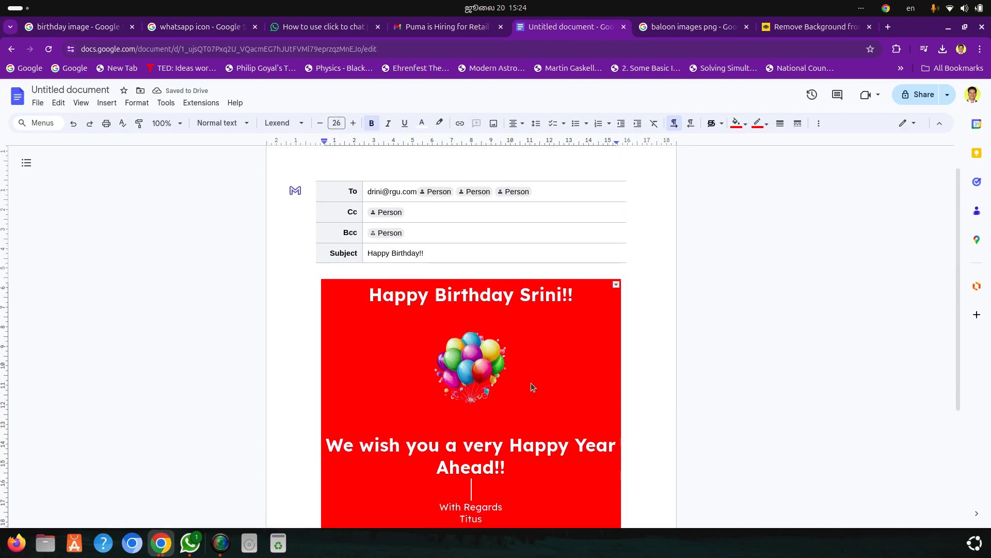
scroll(531, 383, up, 4)
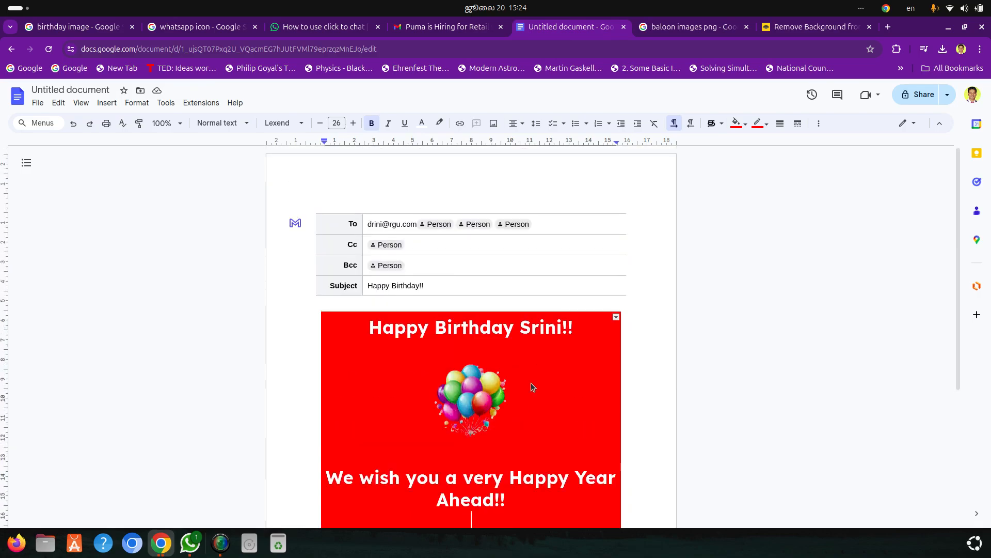
scroll(531, 382, down, 2)
scroll(531, 383, up, 2)
scroll(527, 379, down, 3)
scroll(516, 372, up, 3)
click(296, 225)
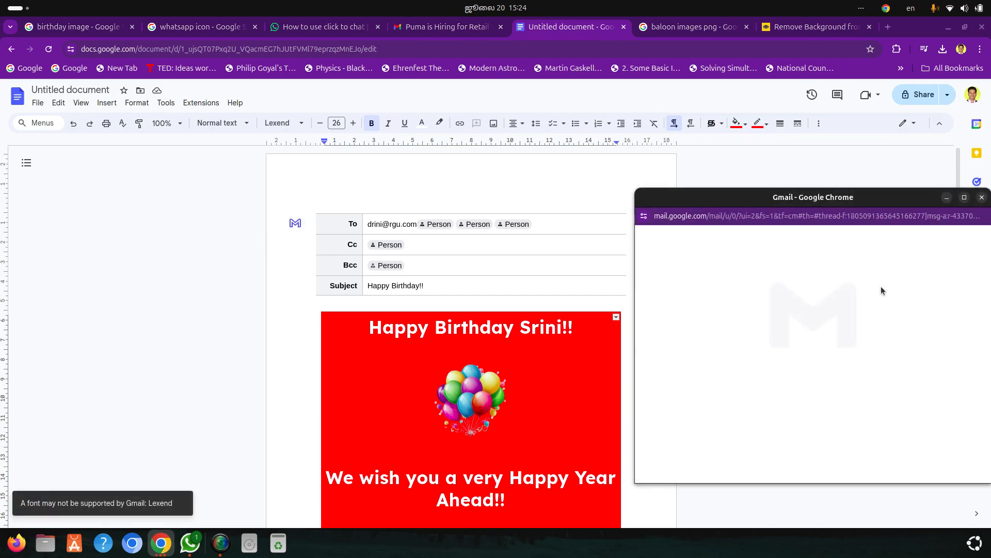
Check the draft full screen, then restore, reposition and enlarge the compose window to show the whole birthday message
click(965, 197)
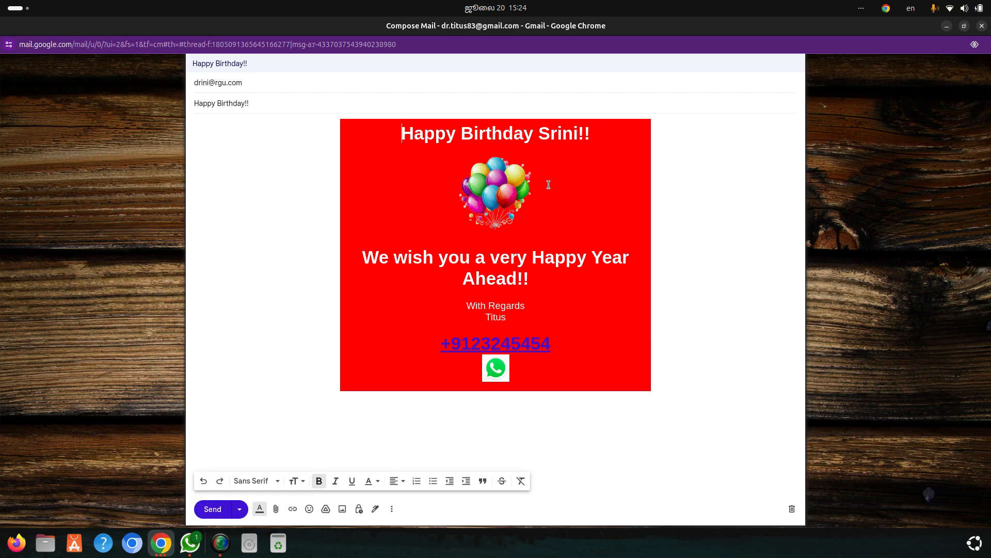
click(964, 26)
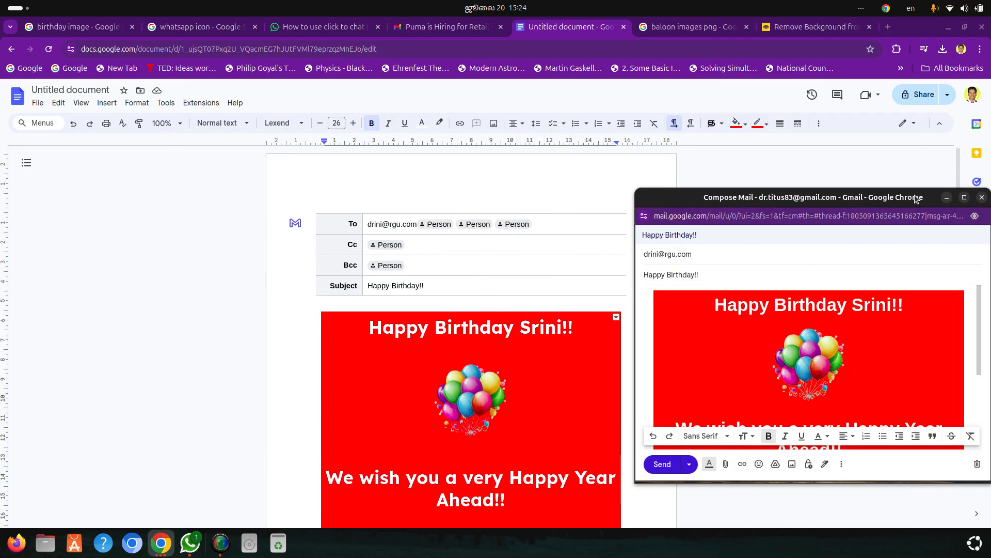
drag(918, 202, 681, 150)
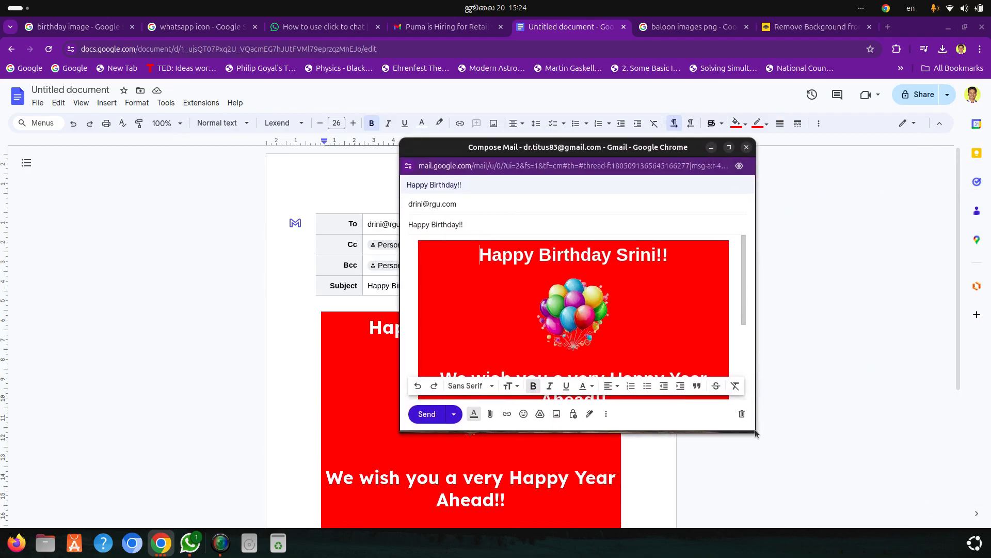
drag(755, 432, 744, 556)
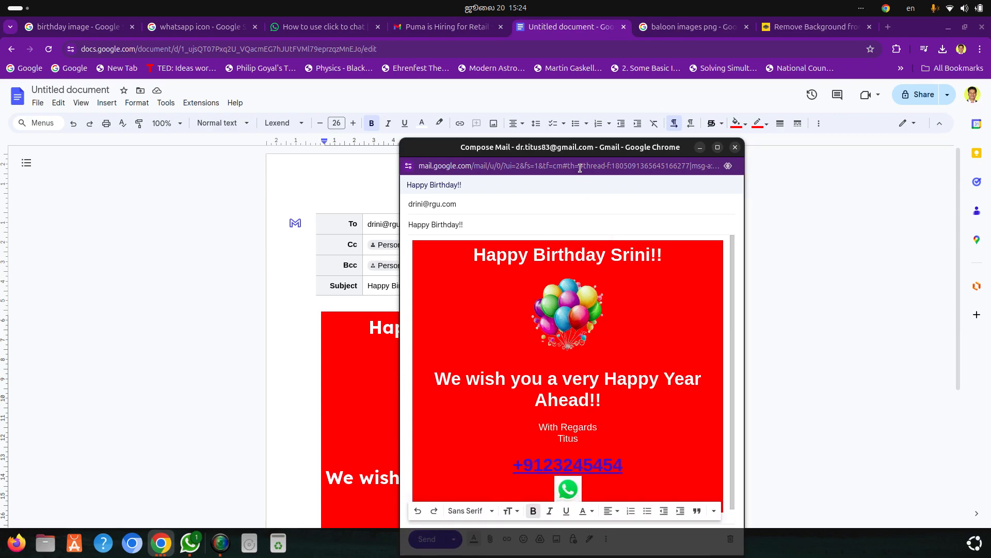
drag(575, 151, 549, 55)
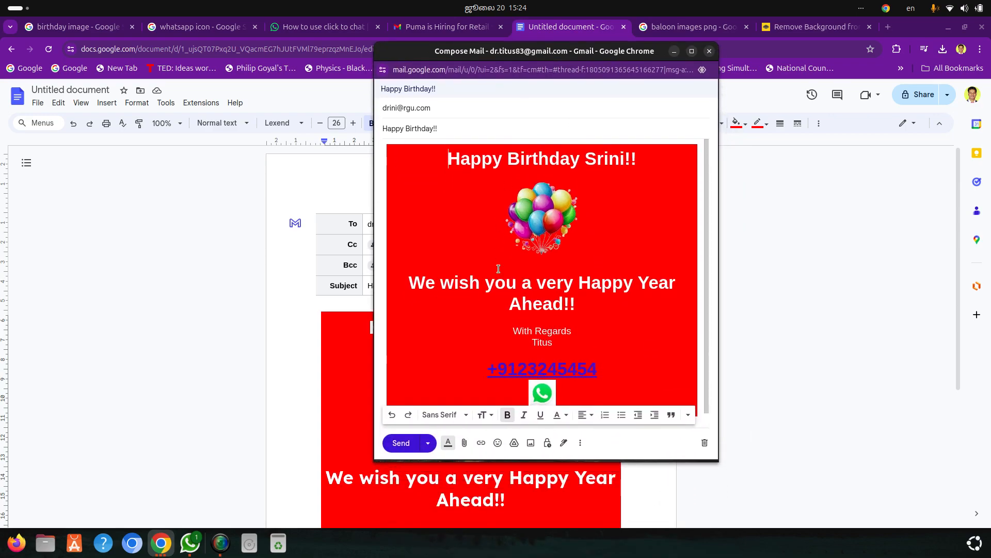
Check the message body down to the WhatsApp icon, send the birthday email and open the sent message
scroll(498, 268, down, 1)
scroll(462, 283, up, 1)
scroll(461, 283, down, 1)
click(407, 446)
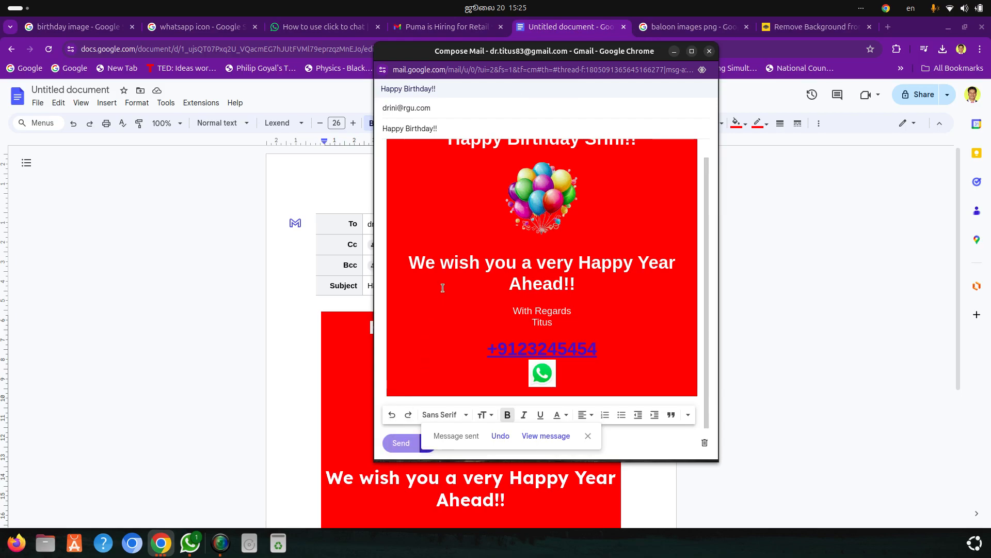
click(540, 440)
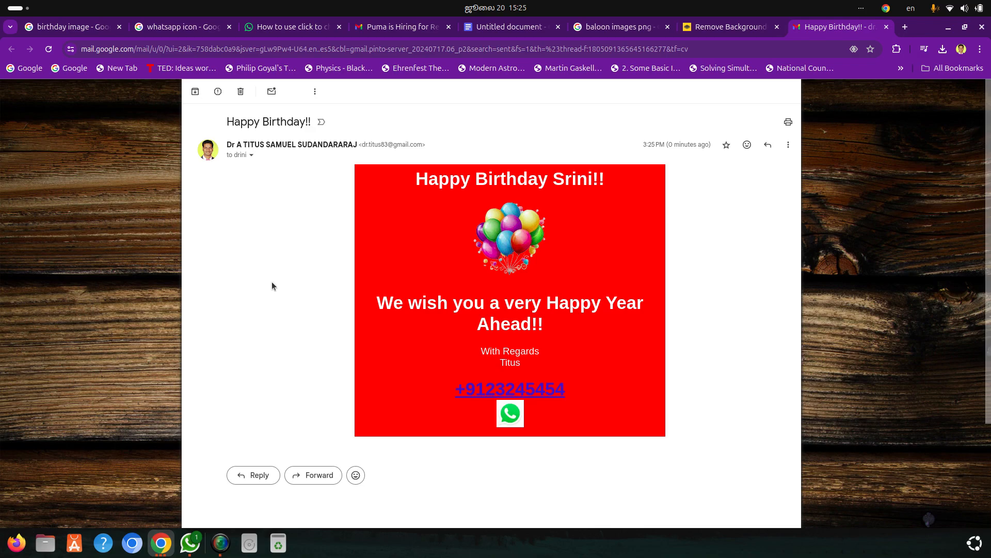
click(220, 543)
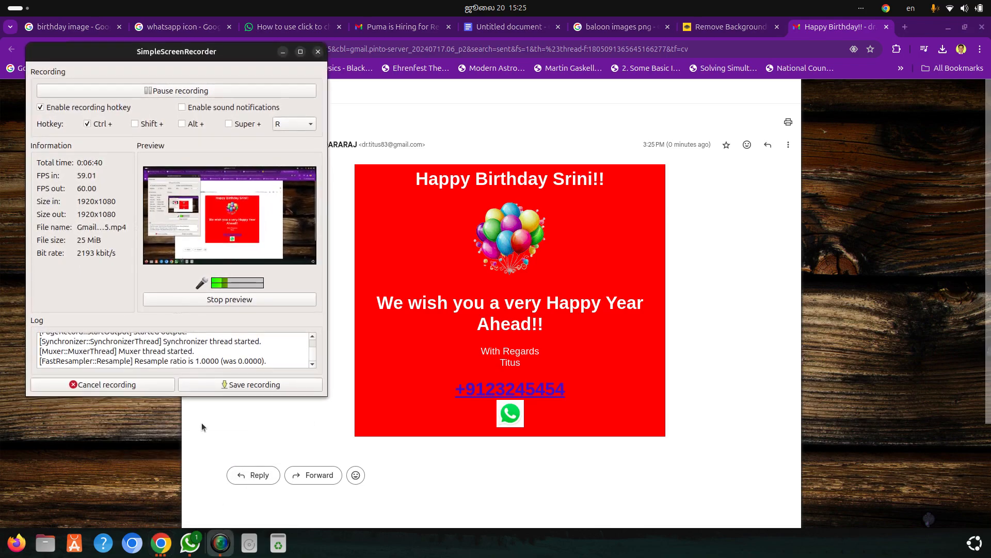